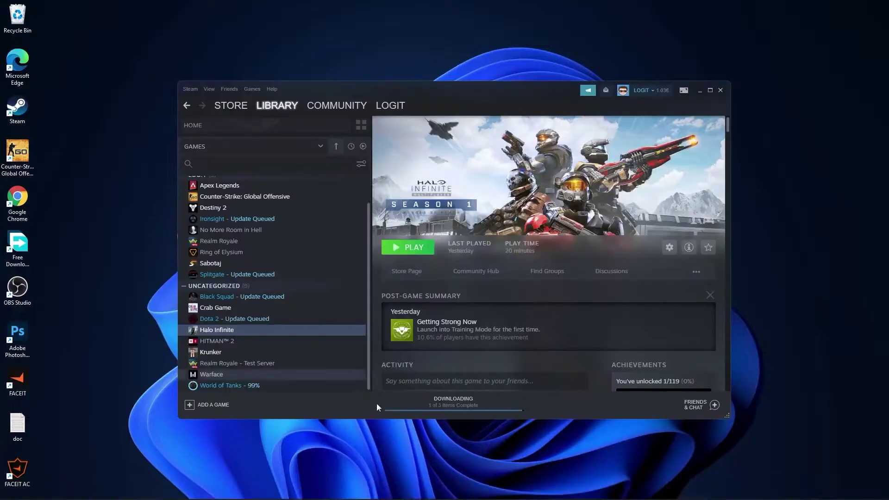
Browse Halo Infinite's local install files from its Steam properties, then close the properties window
right_click(230, 331)
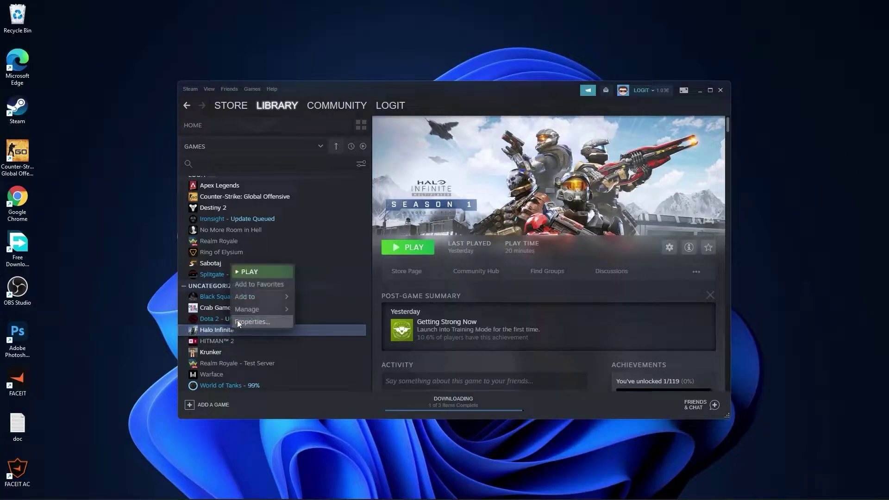
click(252, 322)
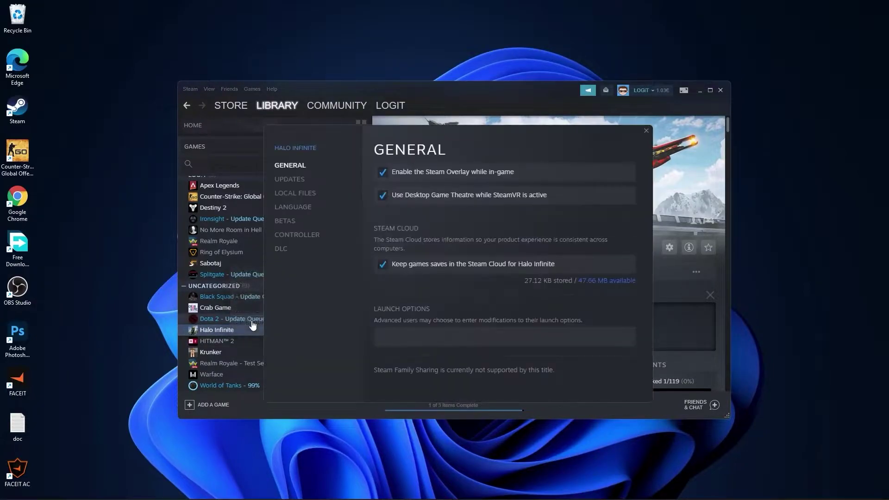
click(282, 250)
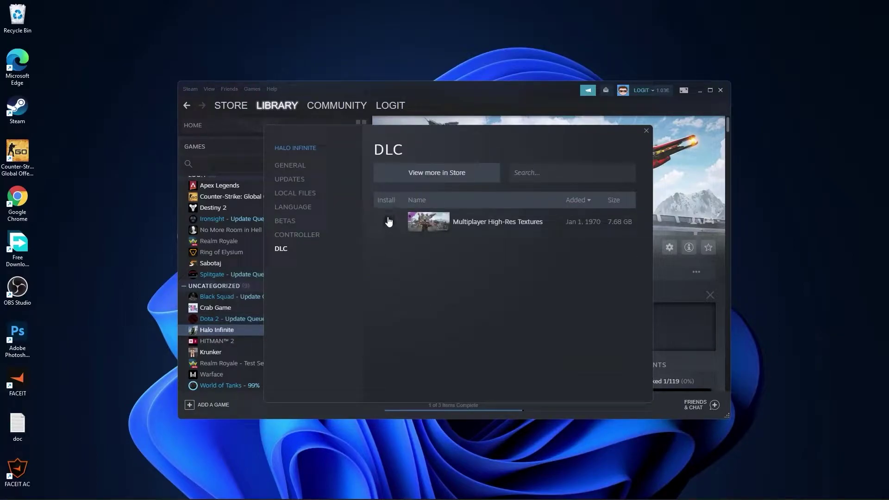
click(296, 194)
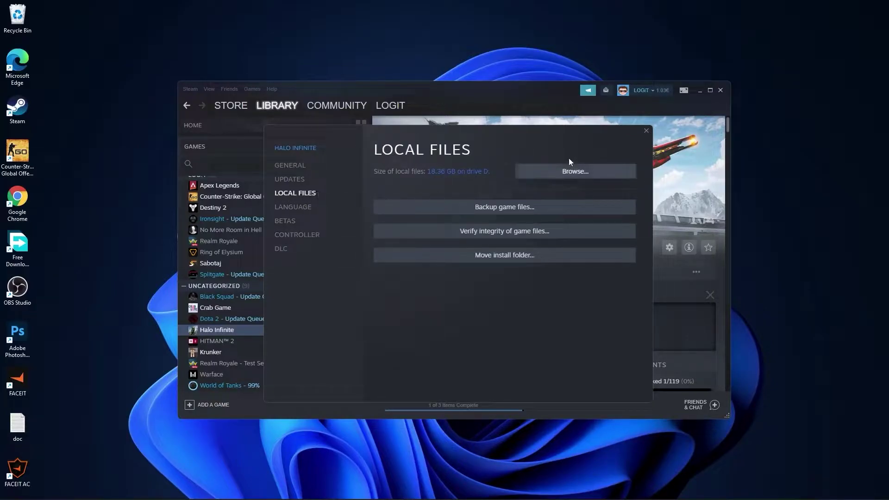
click(575, 171)
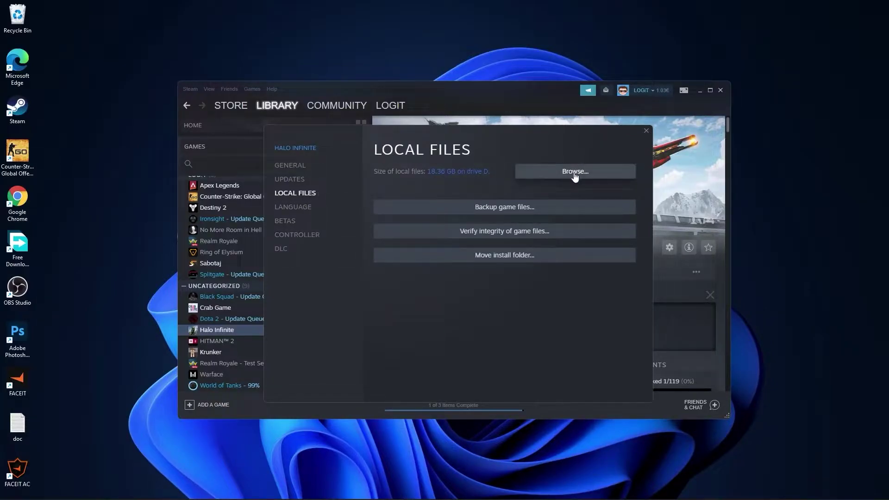
click(646, 132)
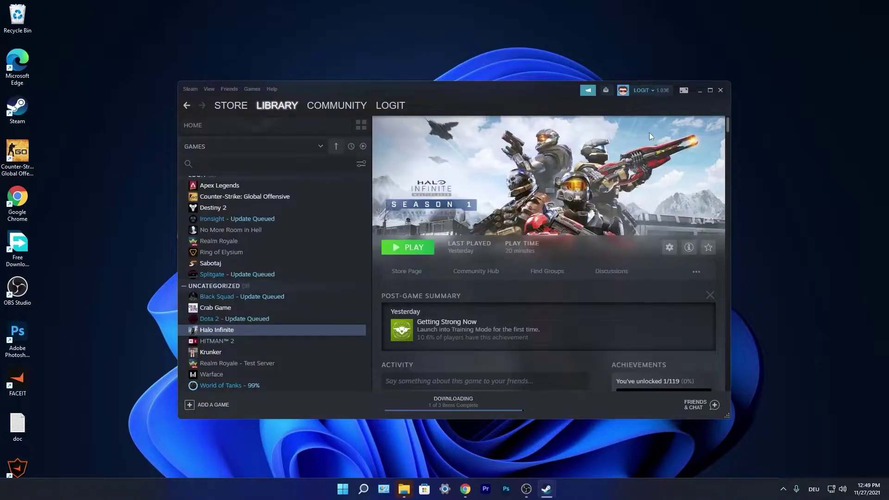
Minimize Steam and open the HaloInfinite file's Properties on the Compatibility tab
click(699, 91)
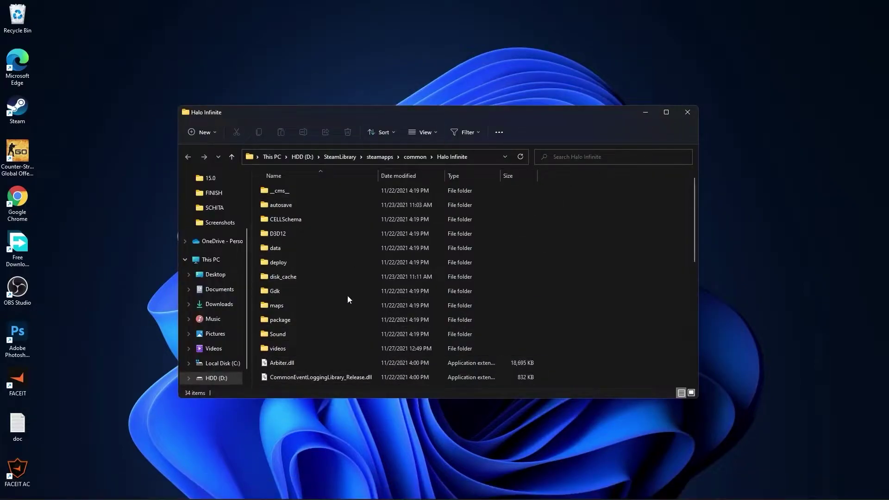
scroll(509, 295, down, 4)
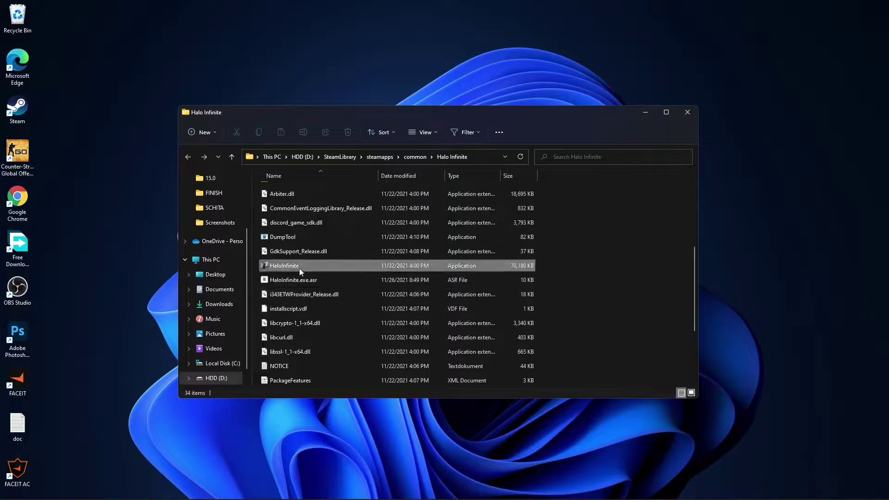
click(301, 270)
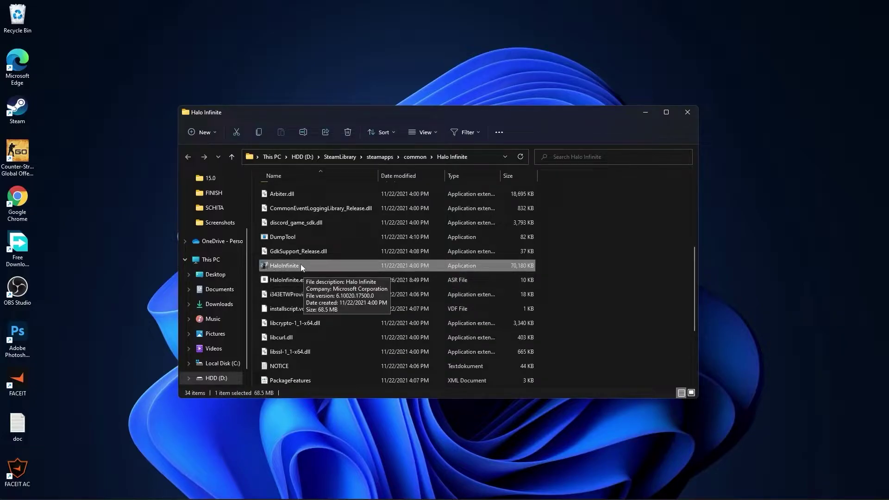
right_click(301, 264)
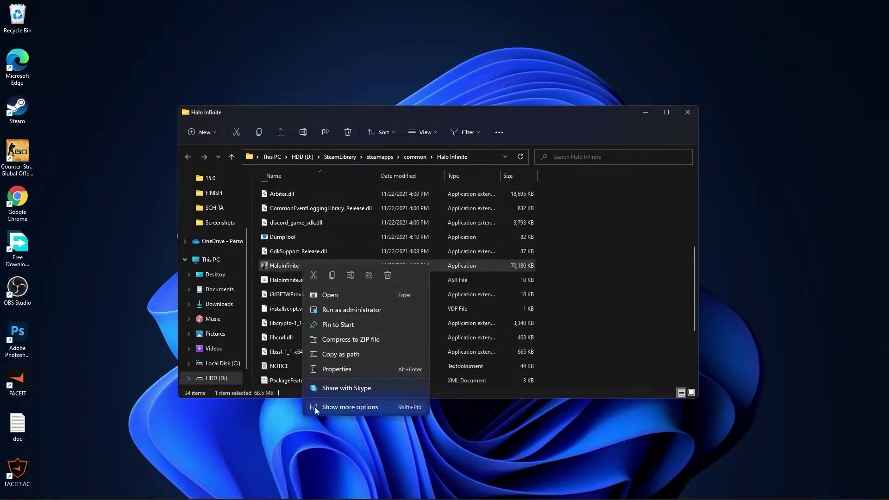
click(359, 409)
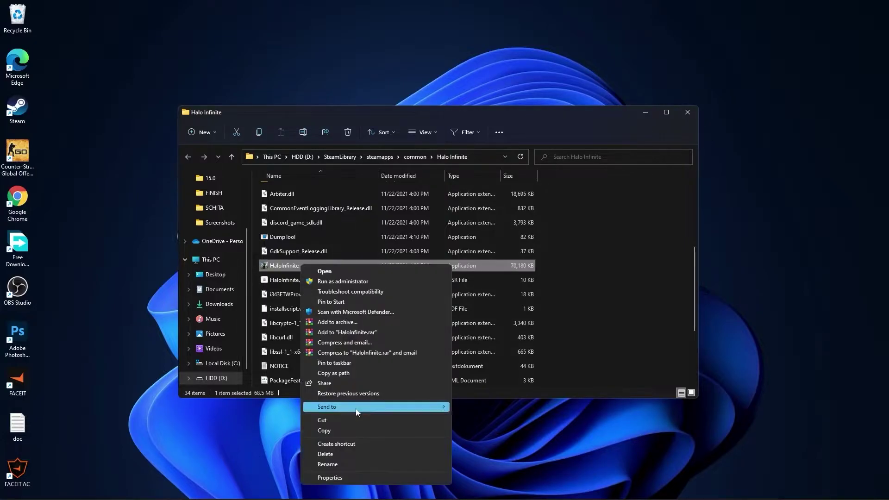
click(333, 479)
click(388, 265)
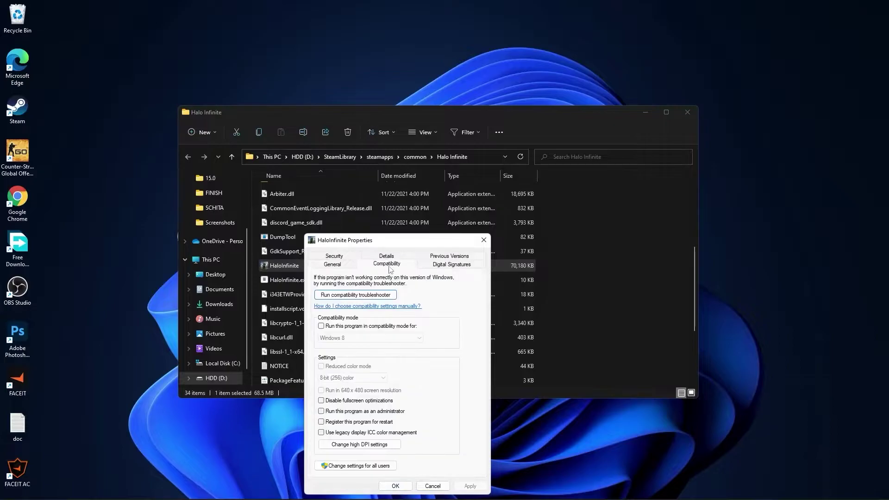
Disable fullscreen optimizations and override high DPI scaling to Application, then apply and close
click(322, 401)
click(362, 446)
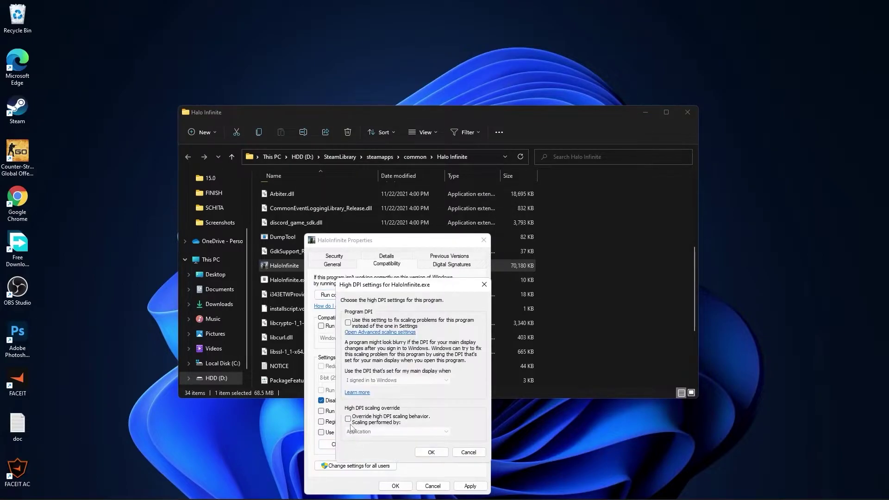
click(348, 418)
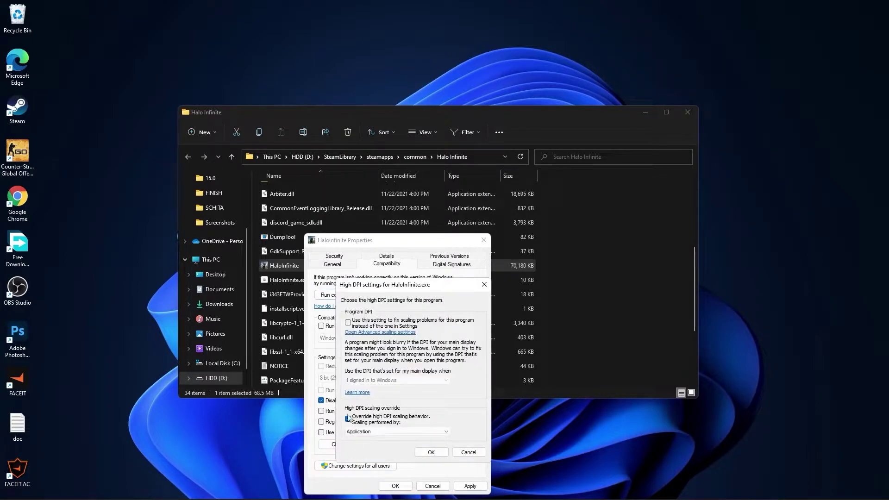
click(432, 453)
click(470, 487)
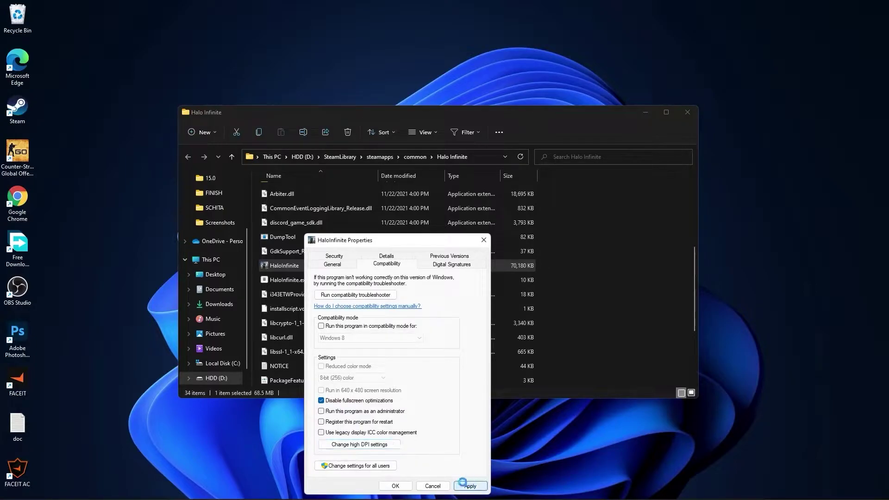
click(396, 486)
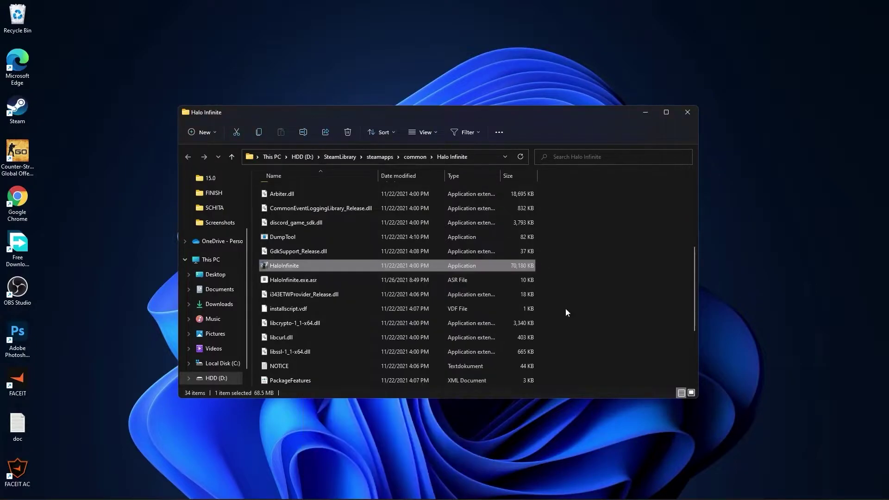
Close the game folder and open Settings at Windows Update, which reports the PC is up to date
click(688, 113)
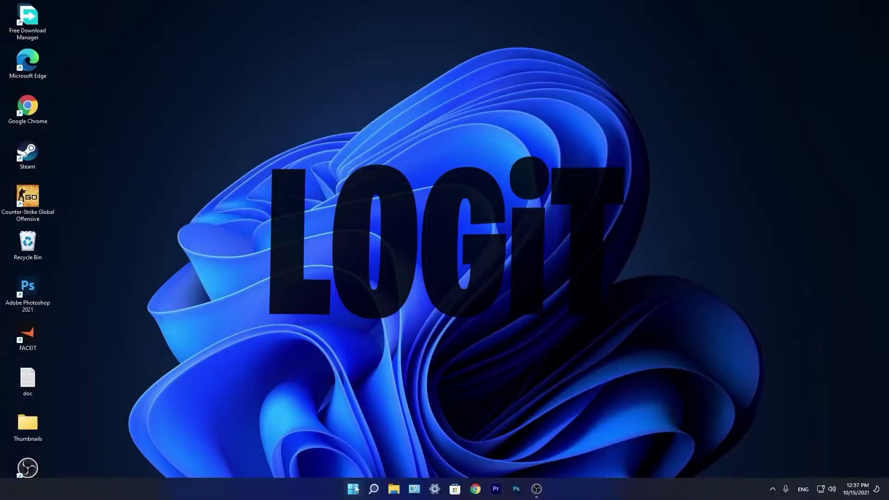
click(352, 490)
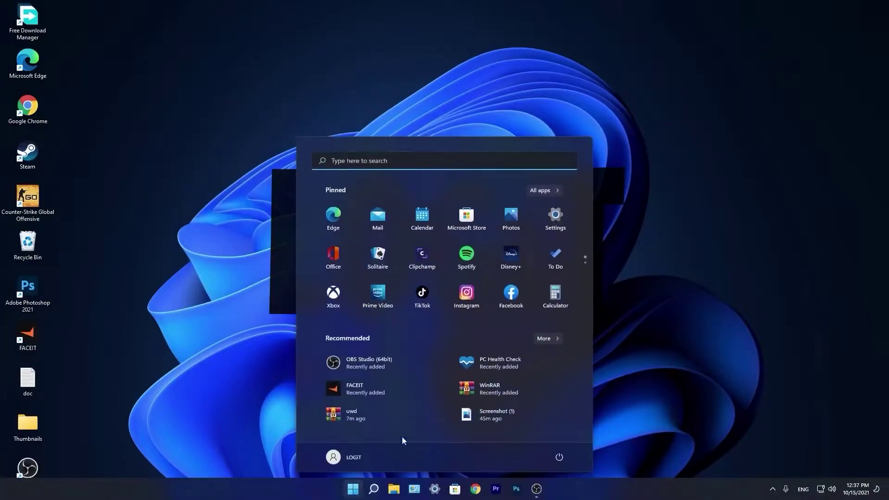
click(555, 218)
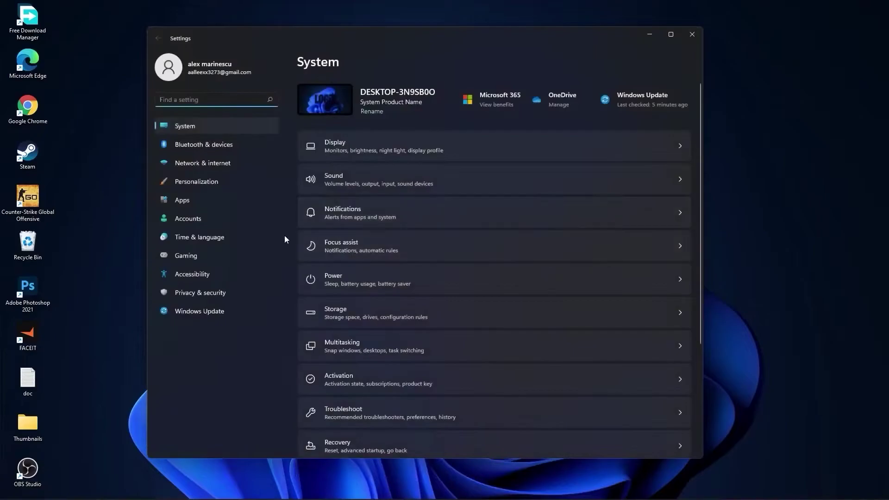
click(164, 314)
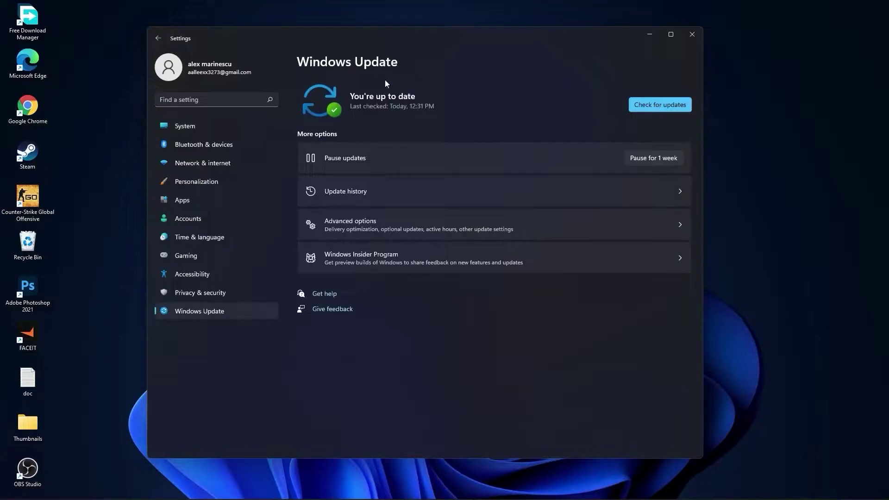
click(212, 127)
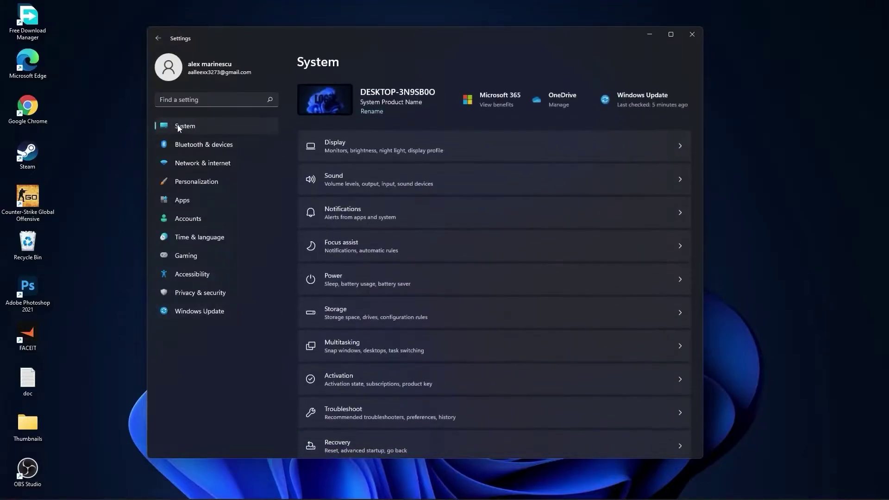
click(346, 144)
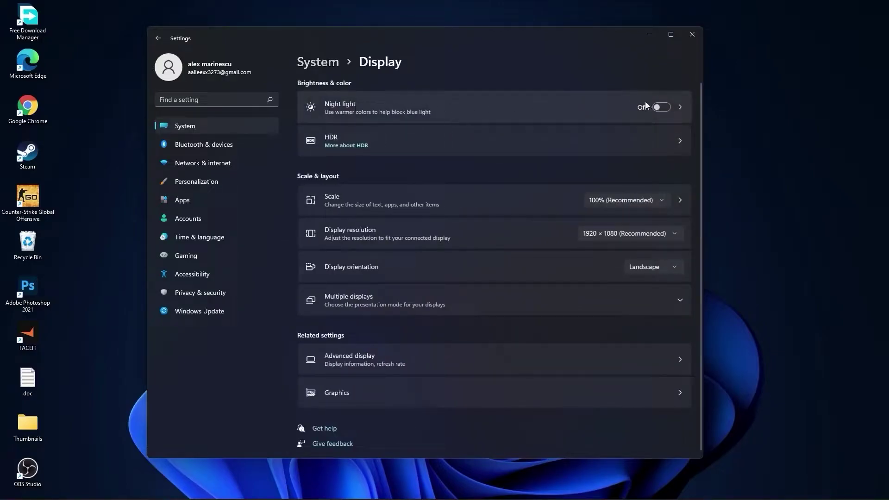
click(352, 363)
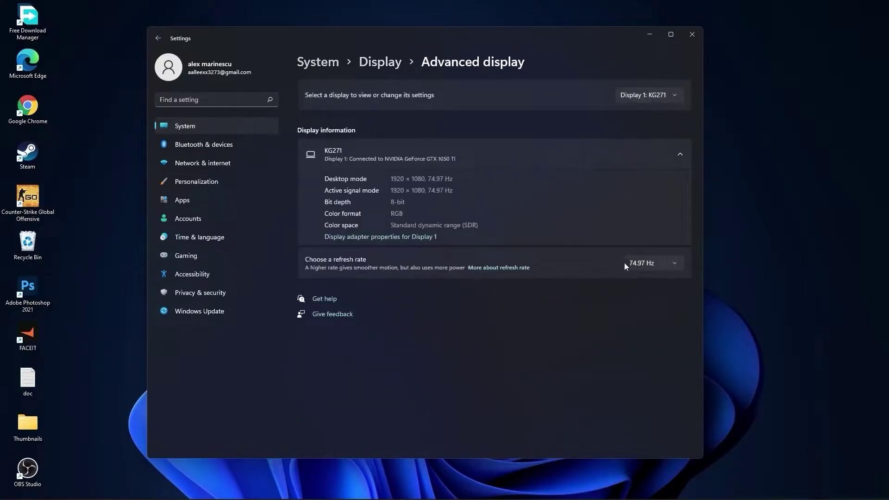
click(646, 263)
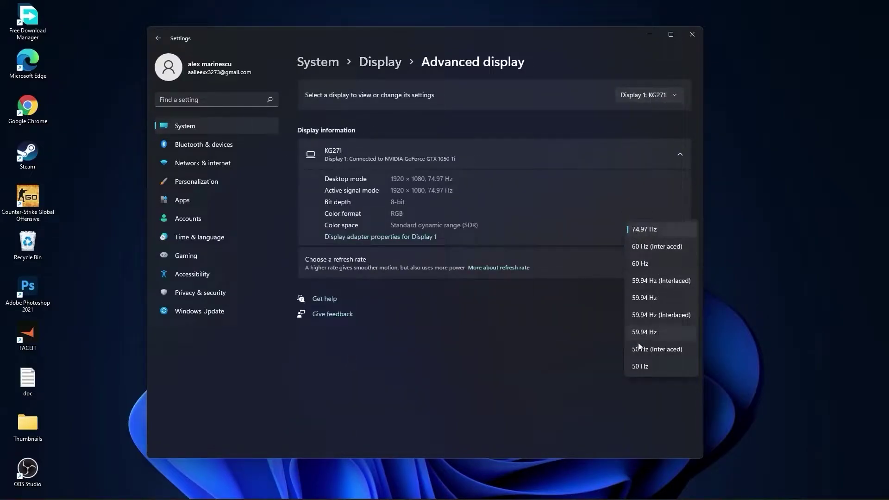
click(646, 229)
click(337, 67)
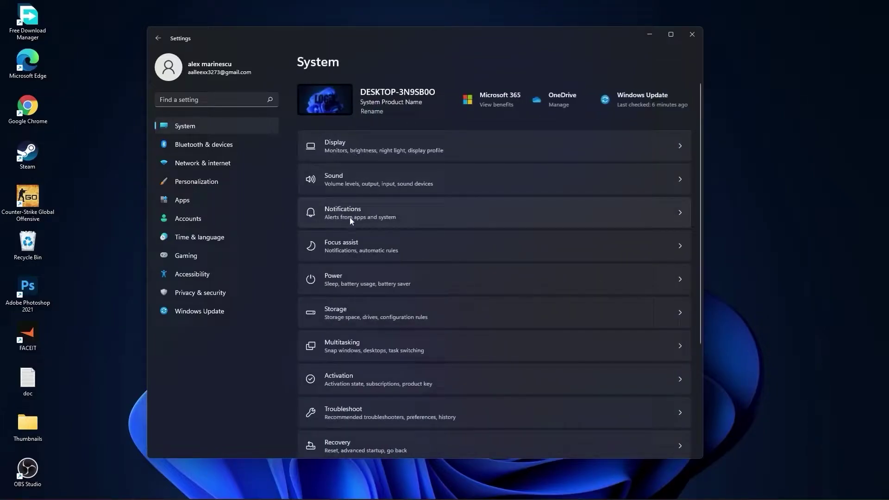
Review notification settings and keep Focus assist Off
click(346, 213)
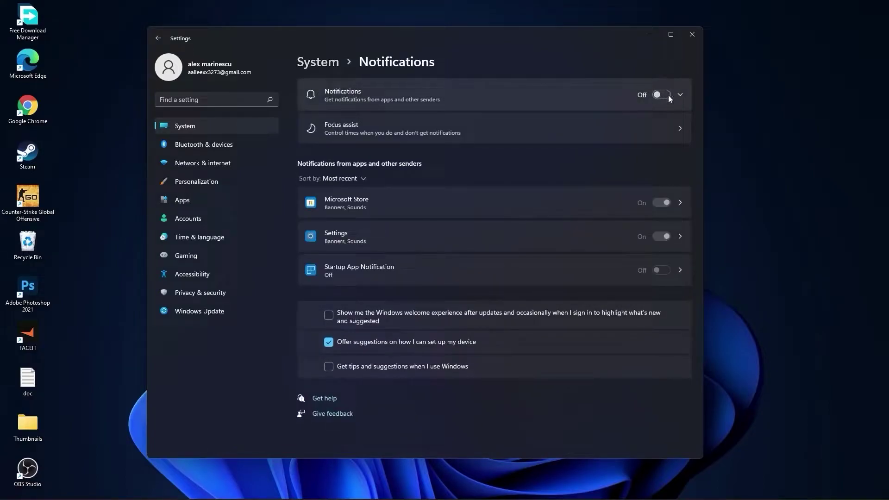
click(314, 67)
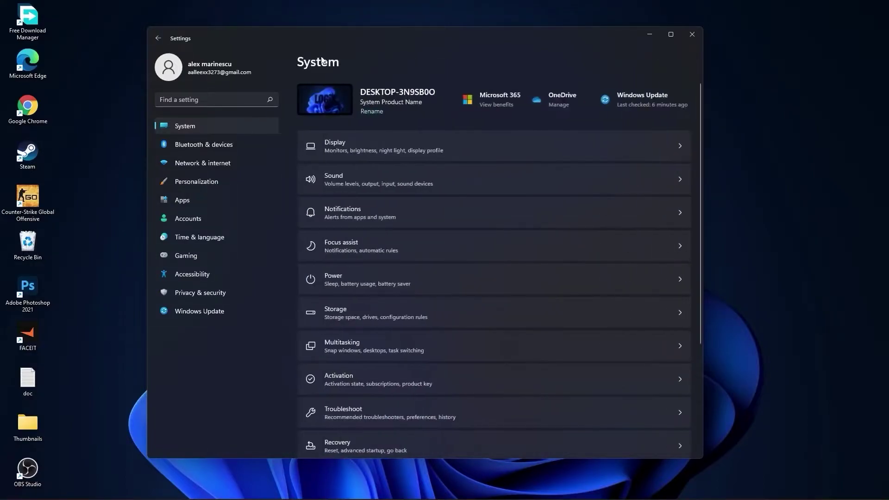
click(339, 246)
click(328, 129)
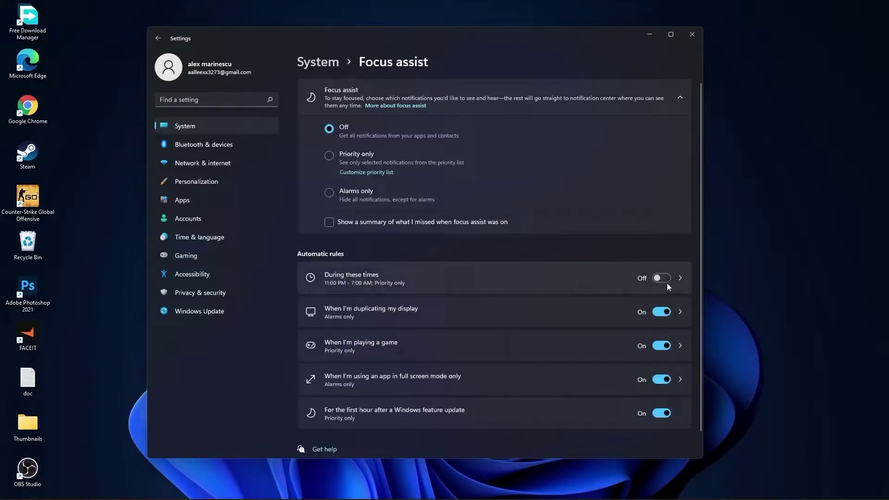
click(326, 64)
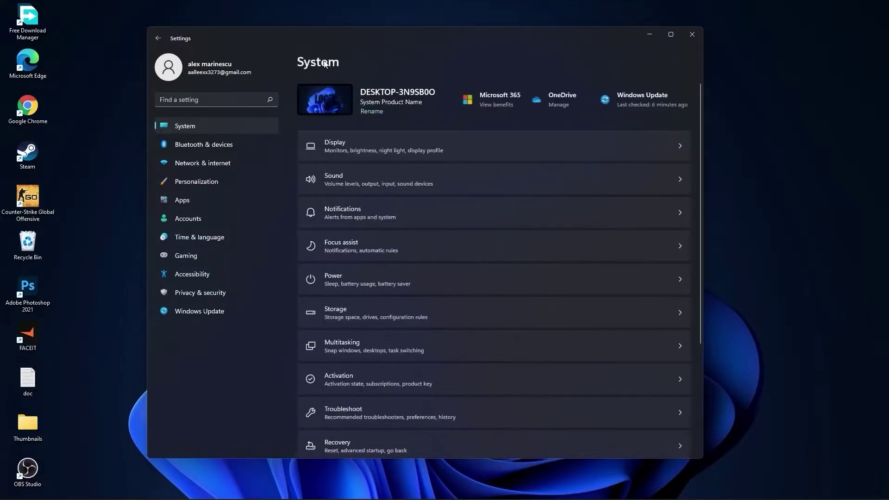
Keep the power mode on Best performance in System > Power
click(334, 277)
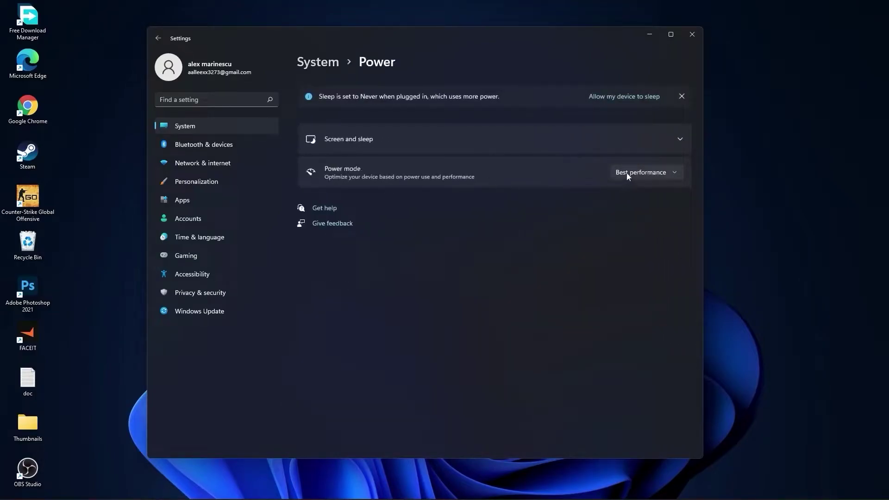
click(628, 177)
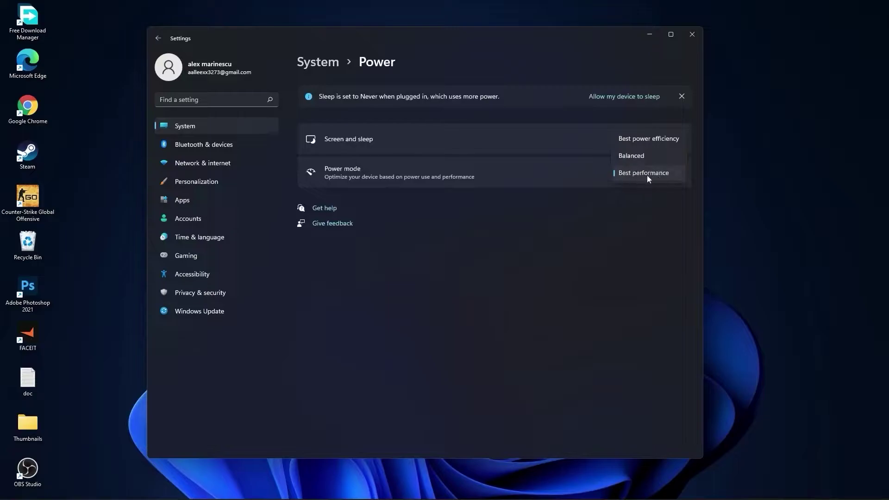
click(647, 175)
Clean up Downloads and Previous Windows installation(s), 45.3 GB, from Storage cleanup recommendations
click(316, 64)
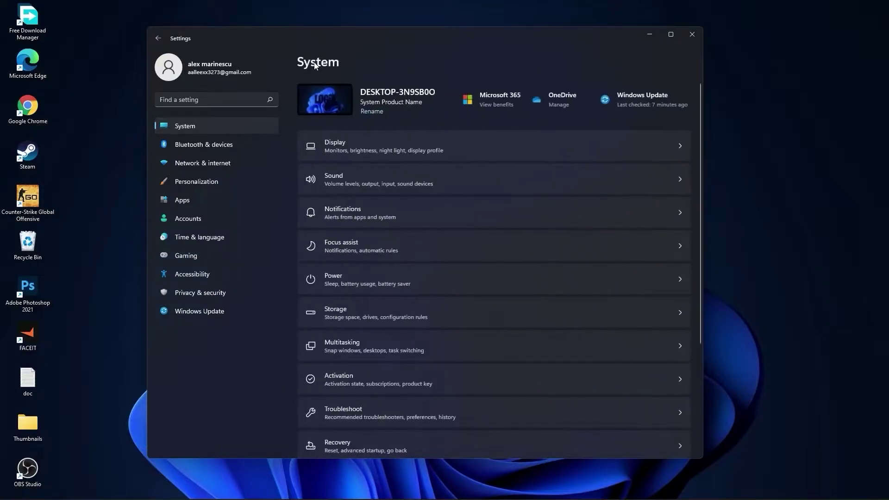
click(333, 311)
scroll(352, 320, down, 2)
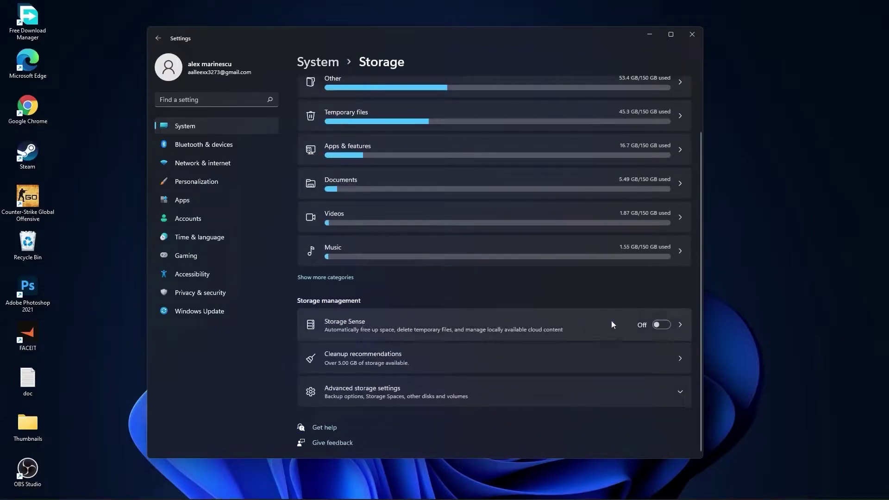
click(354, 357)
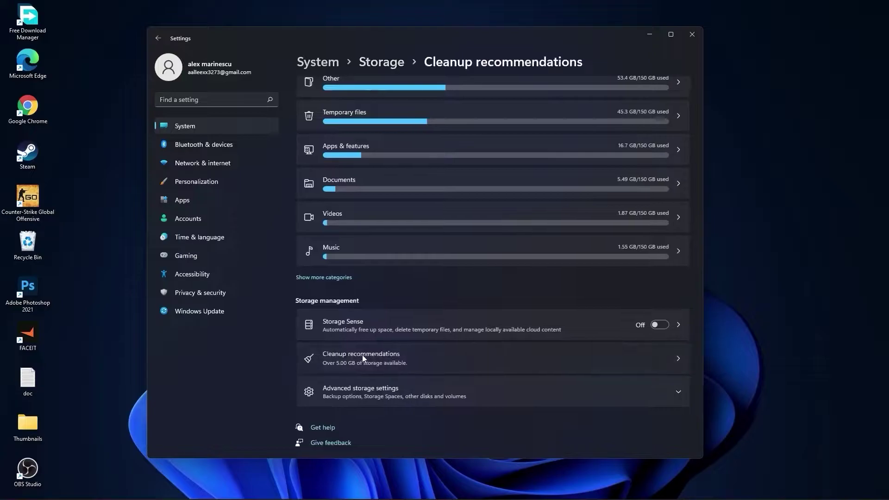
click(331, 133)
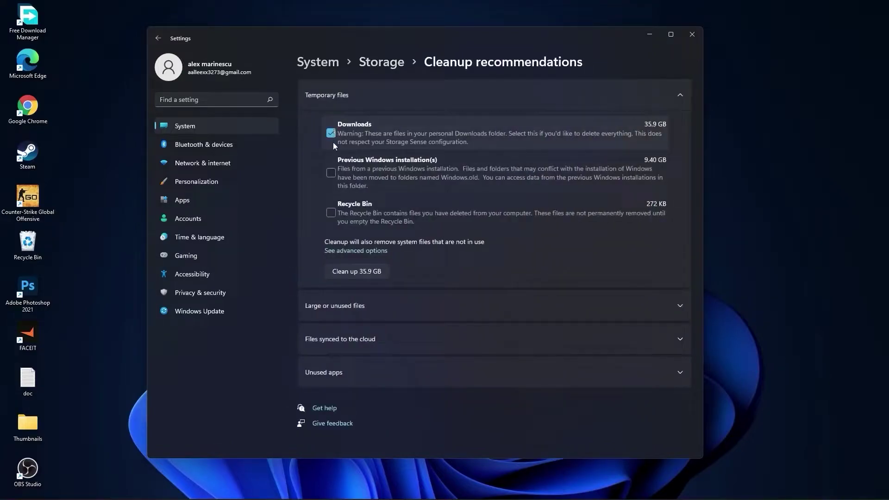
click(330, 172)
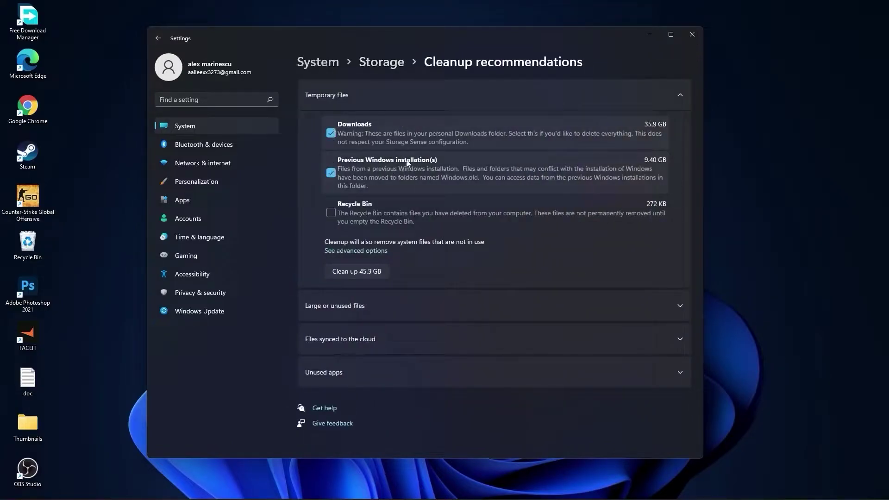
click(356, 272)
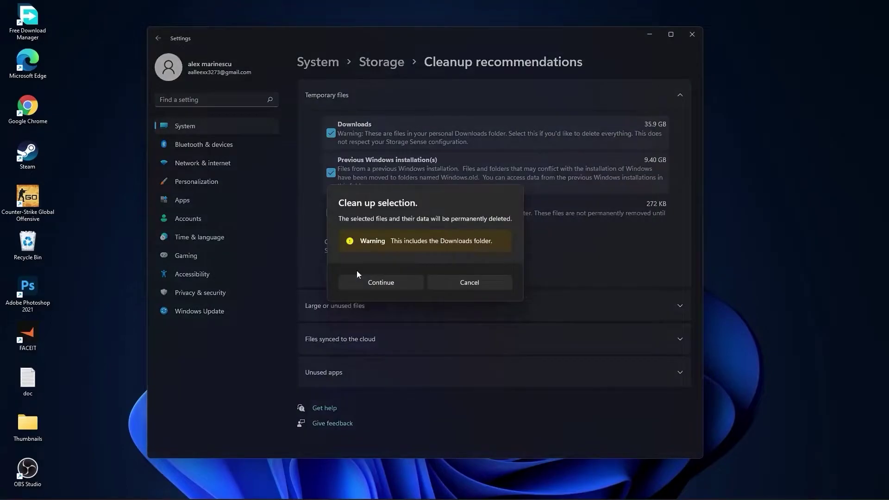
click(381, 282)
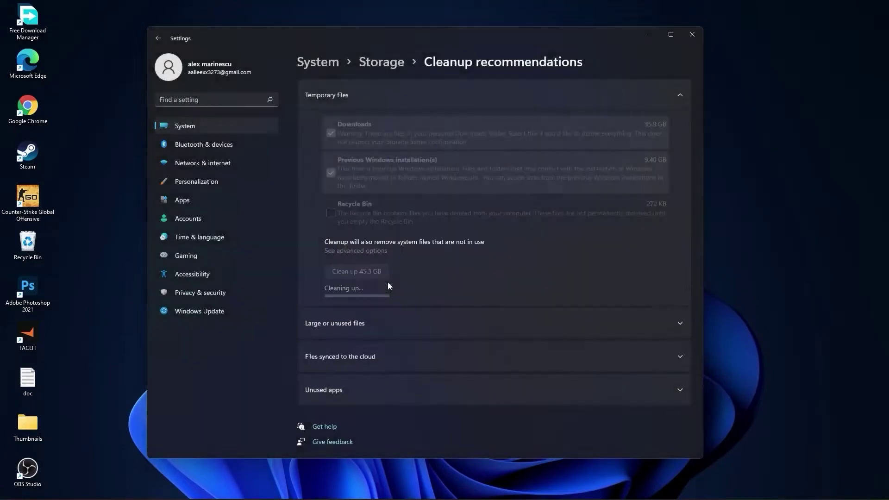
Go to System > Multitasking to confirm Snap windows and title bar window shake are Off
click(318, 61)
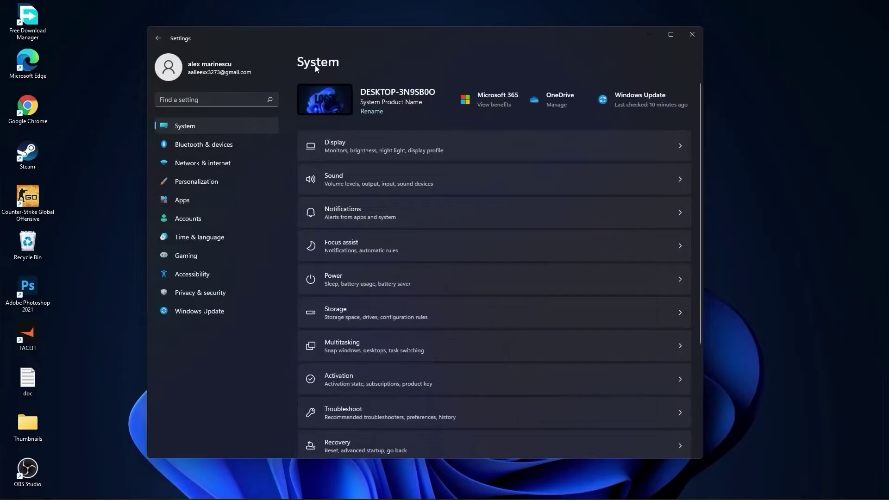
click(355, 346)
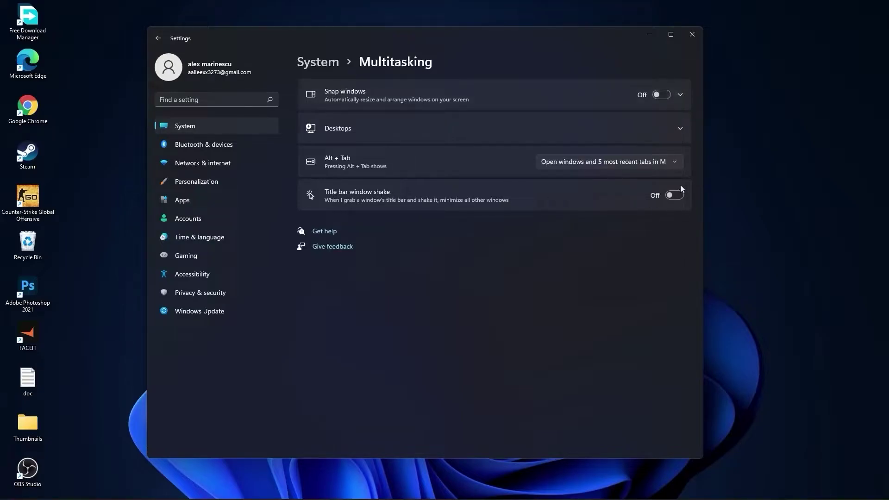
Check Remote Desktop is Off, then open Clipboard to confirm clipboard history is Off
click(321, 67)
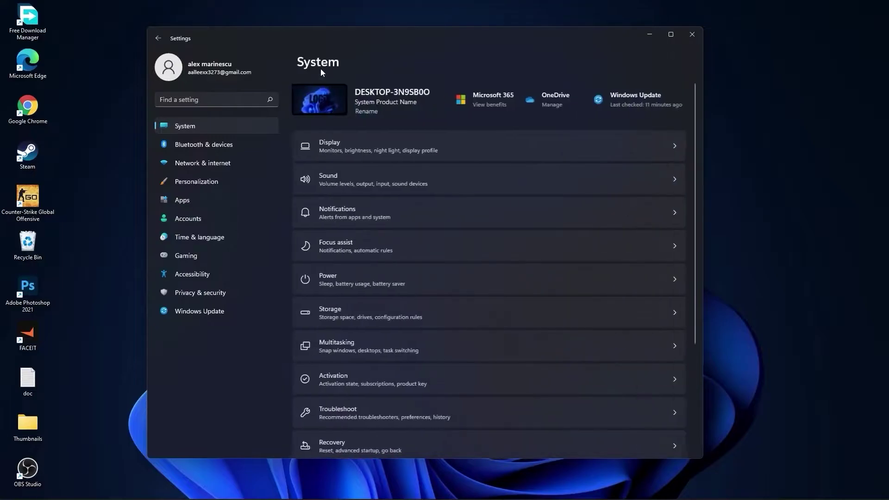
scroll(485, 318, down, 3)
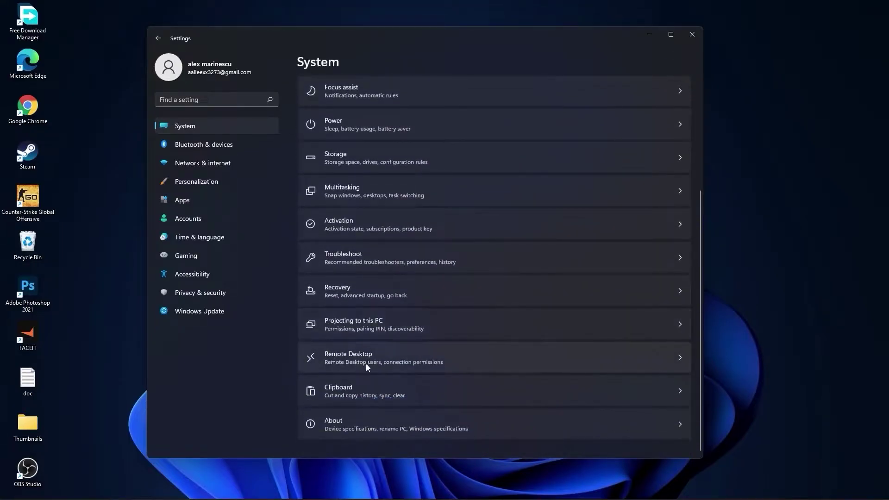
click(344, 355)
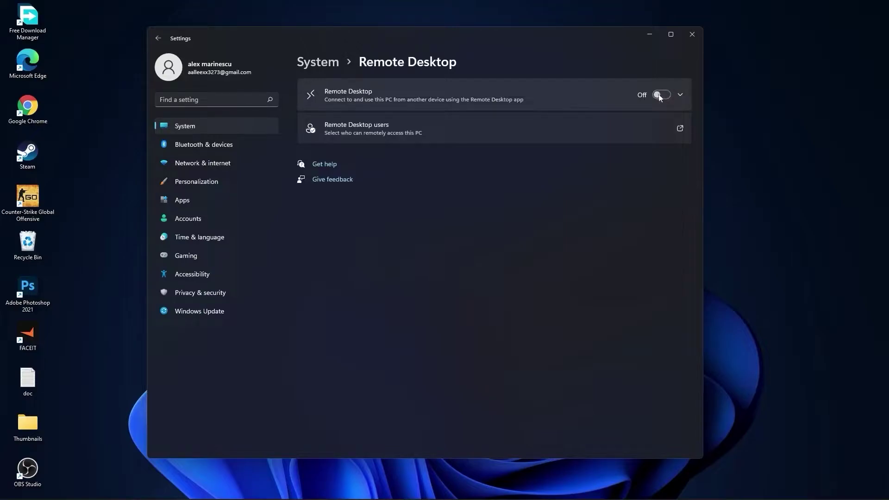
click(324, 62)
scroll(480, 306, down, 5)
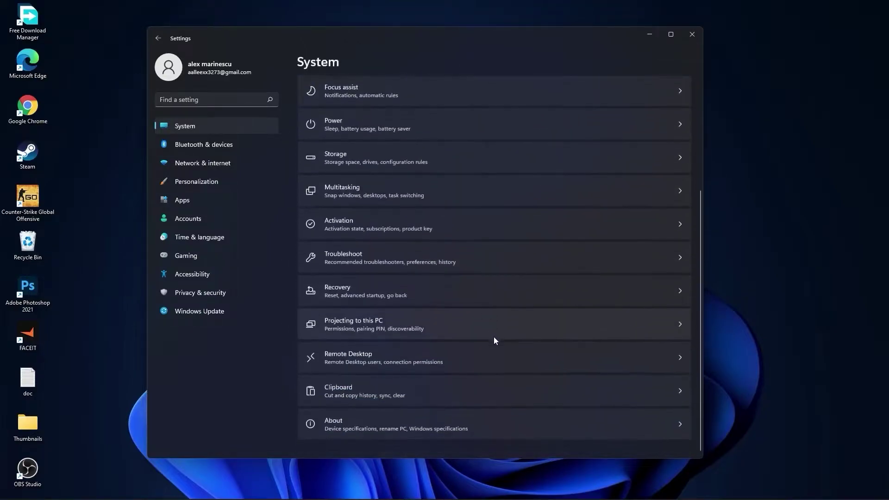
click(348, 394)
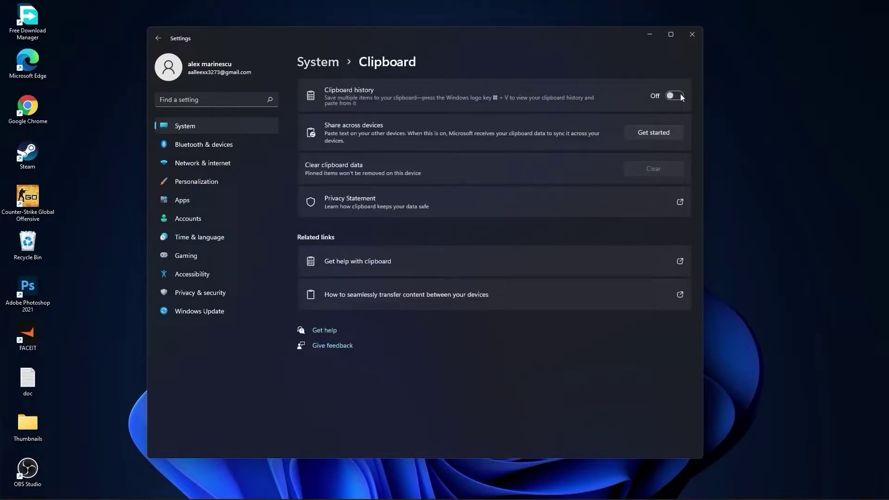
Check the desktop background type in Personalization, leaving it on Picture
click(318, 62)
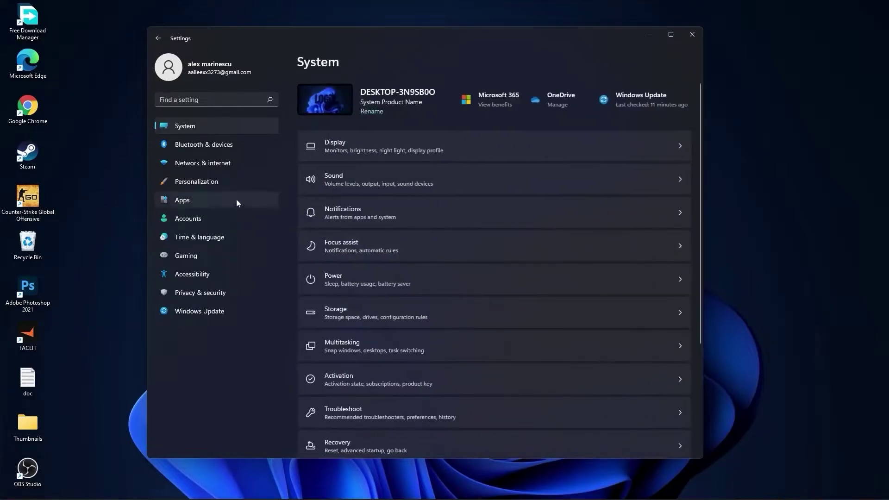
click(194, 186)
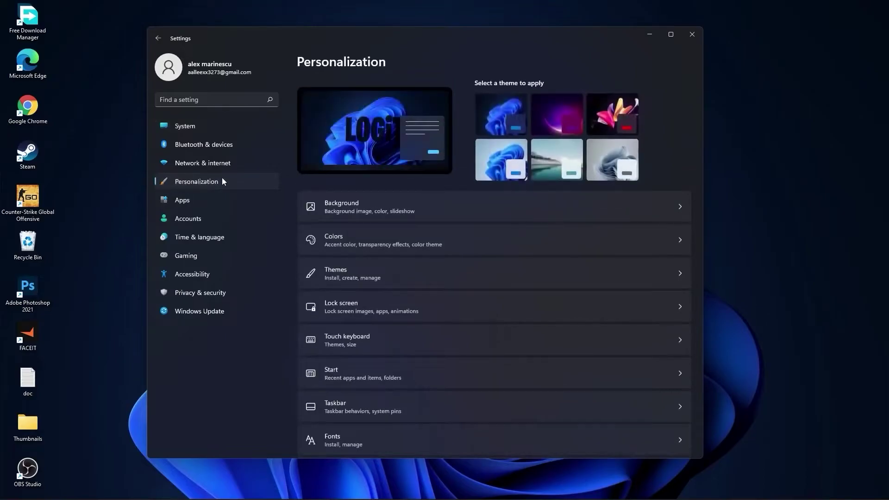
click(330, 202)
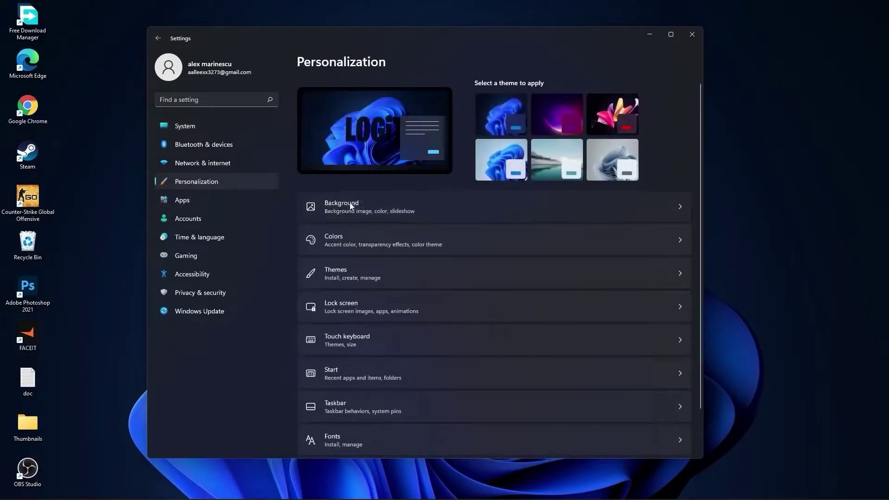
click(637, 192)
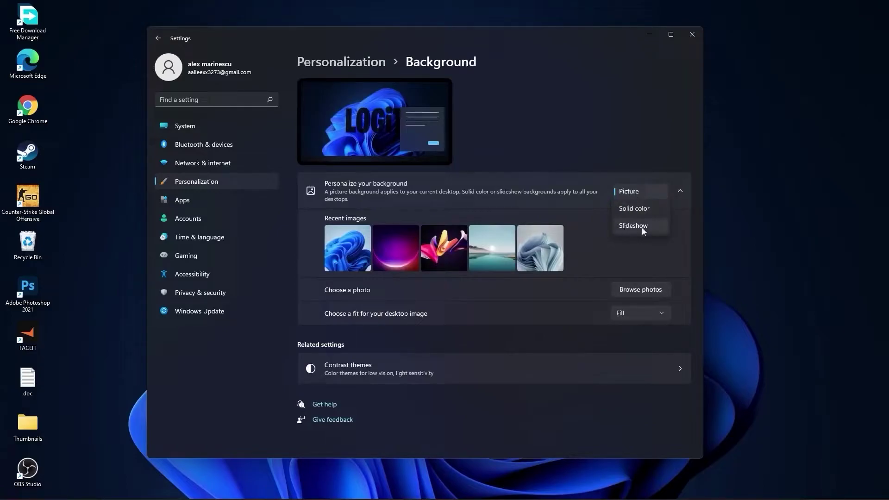
click(202, 204)
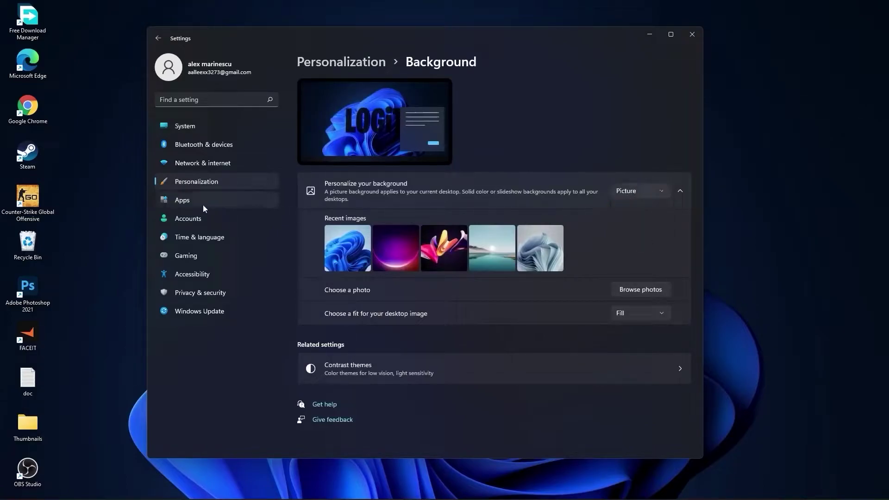
Review the installed apps list and the options for Adobe Photoshop 2021
click(188, 202)
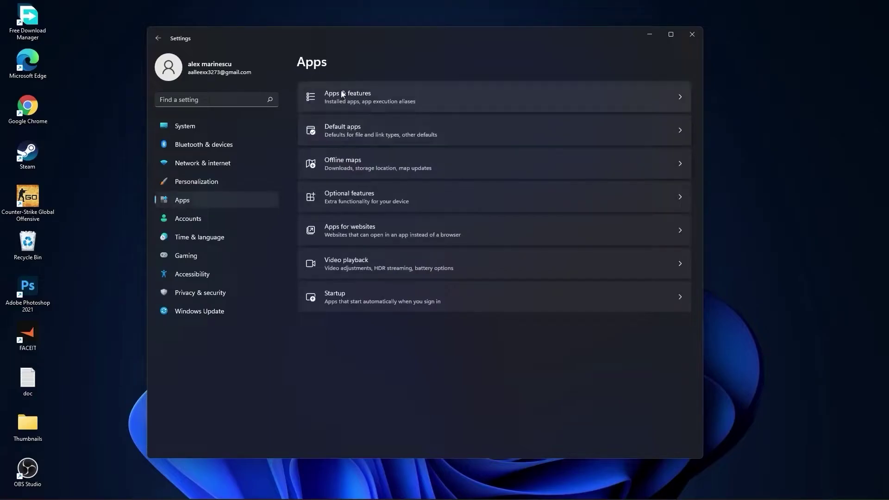
click(362, 96)
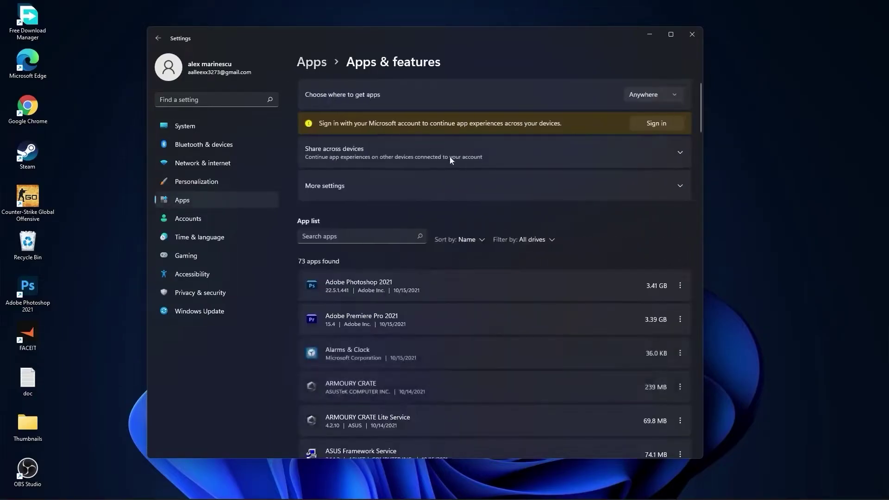
scroll(515, 318, down, 5)
scroll(514, 325, up, 5)
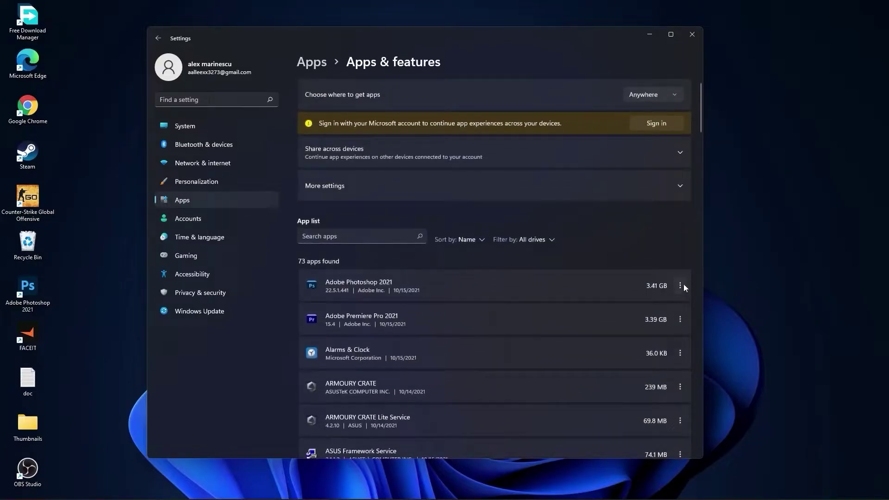
click(679, 285)
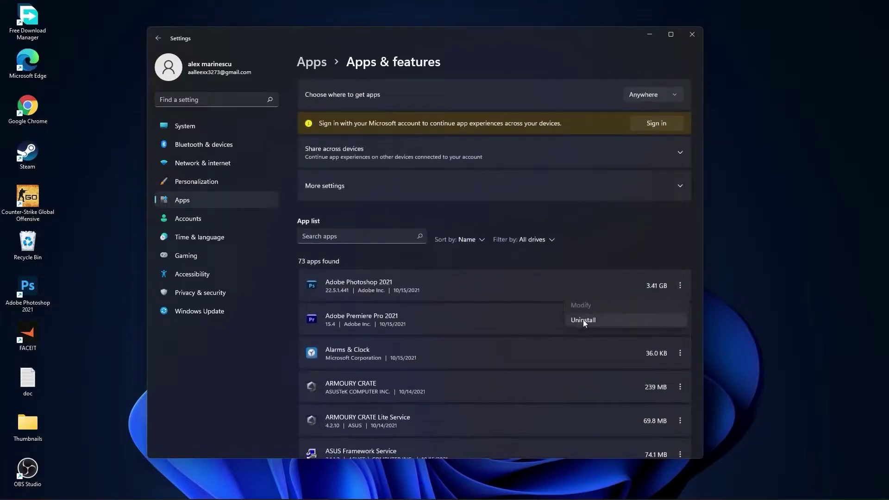
Stop the controller button from opening Xbox Game Bar
click(187, 257)
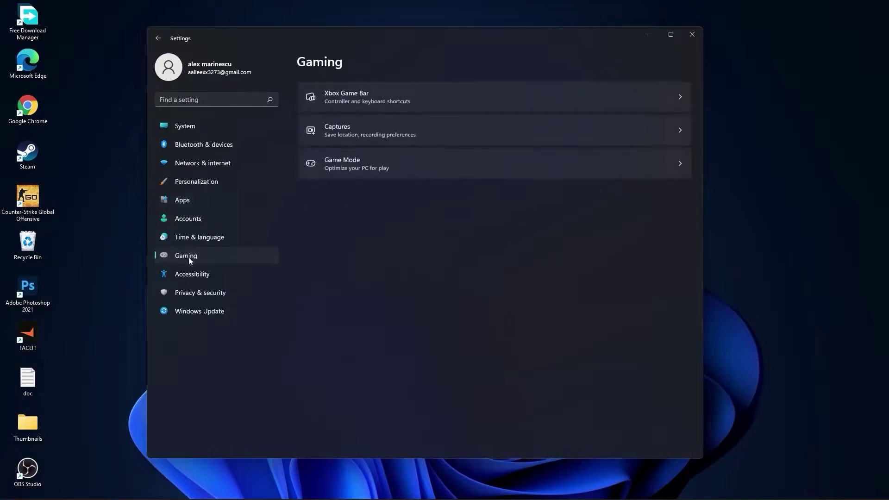
click(378, 96)
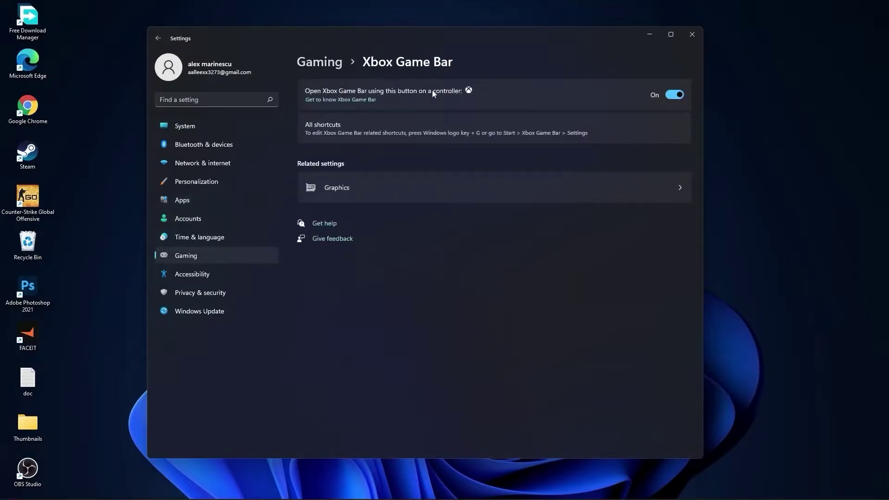
click(677, 95)
click(319, 62)
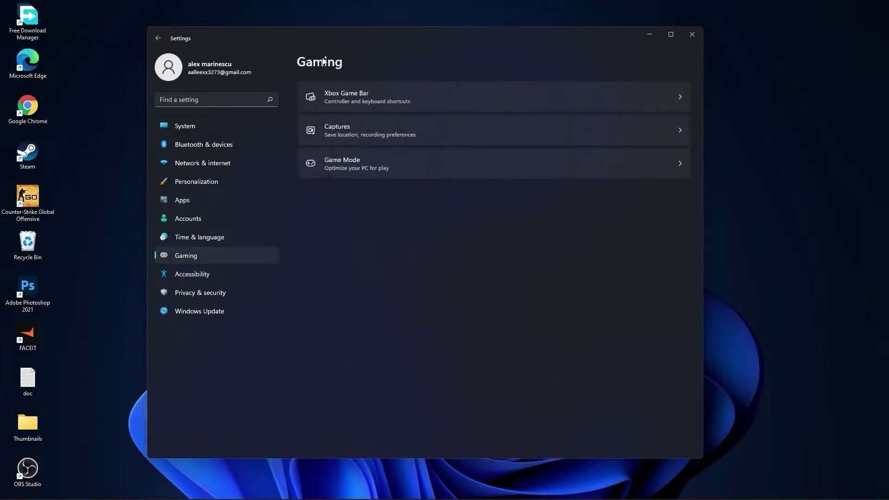
Turn off background gameplay recording, audio capture and mouse cursor capture, then check Game Mode
click(341, 128)
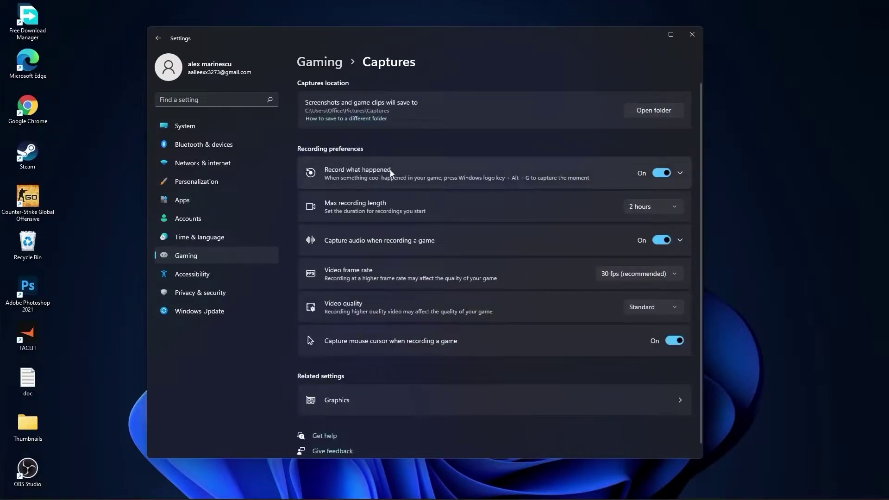
click(663, 171)
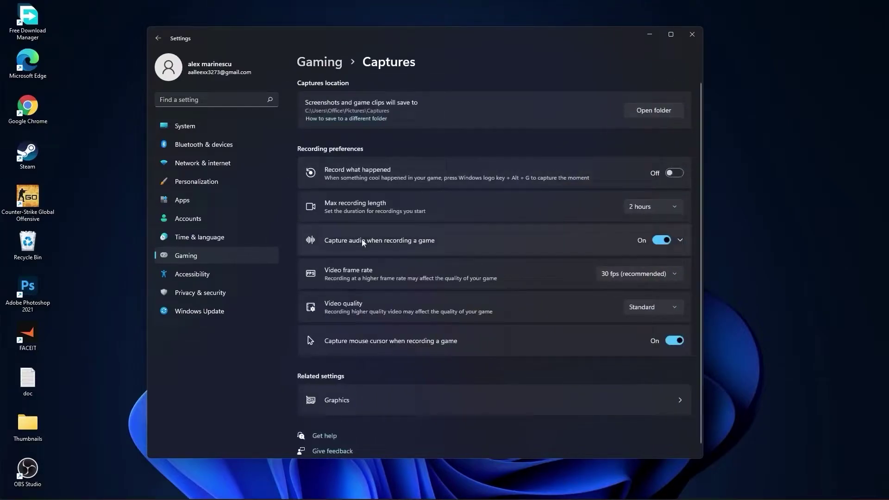
click(662, 240)
click(674, 341)
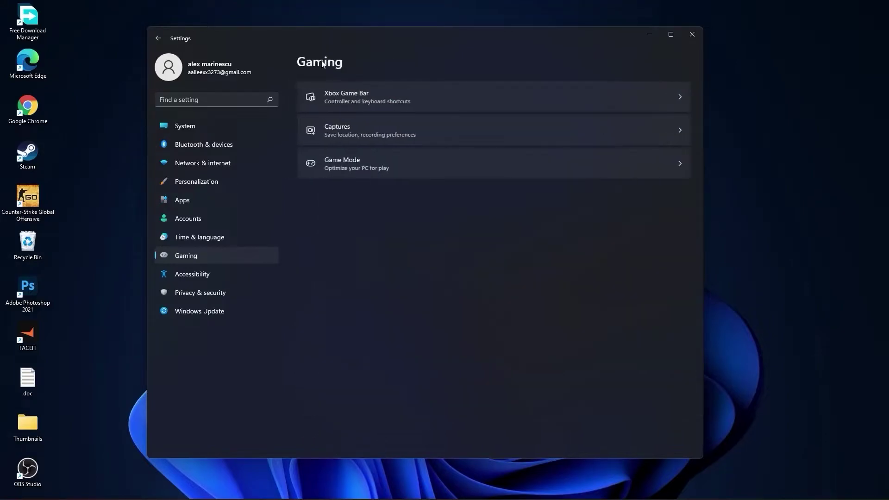
click(353, 164)
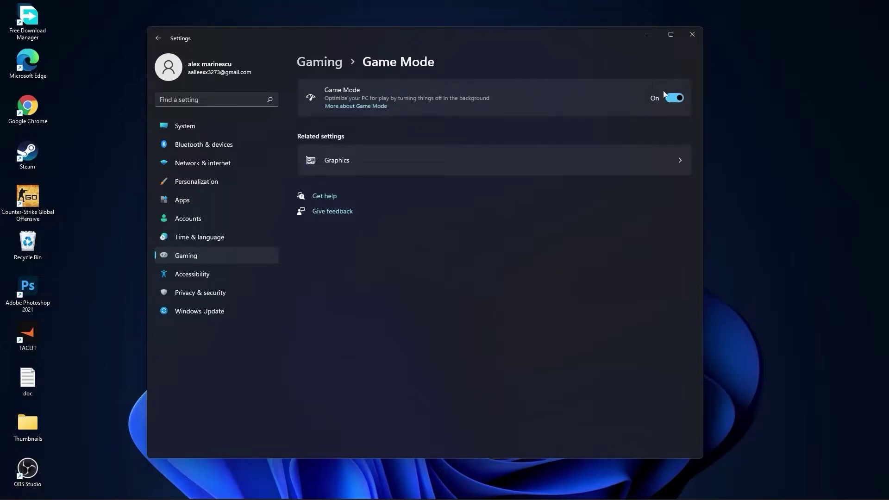
Review the General, Speech and Inking & typing privacy settings under Privacy & security
click(186, 255)
click(216, 294)
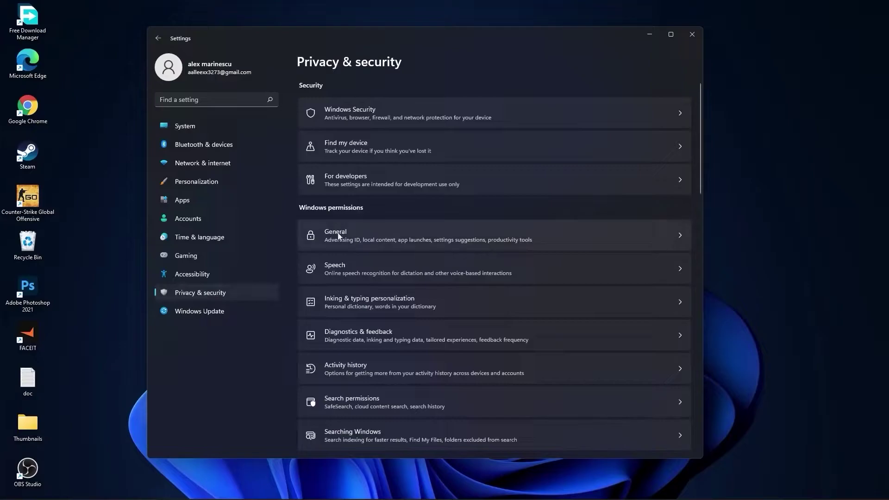
click(356, 236)
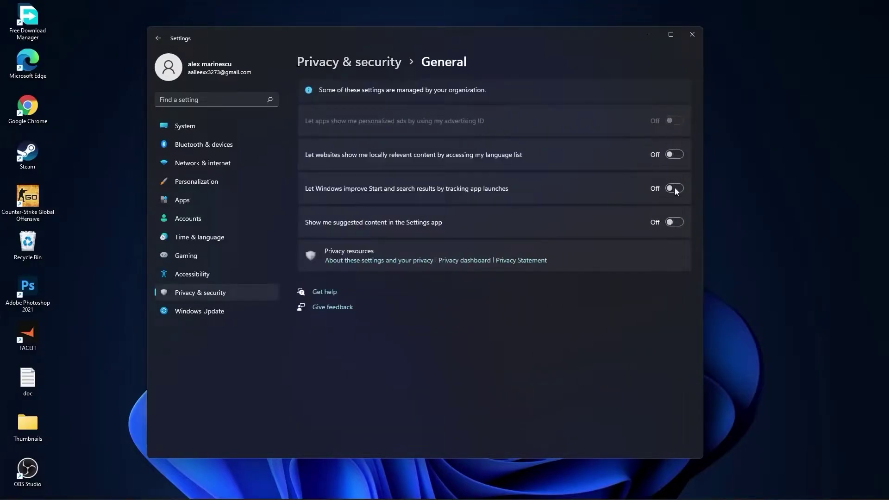
click(367, 67)
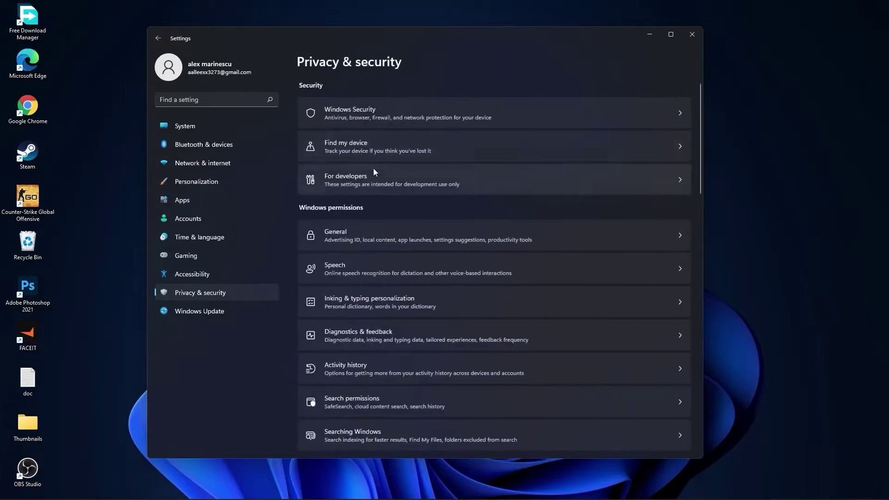
click(358, 266)
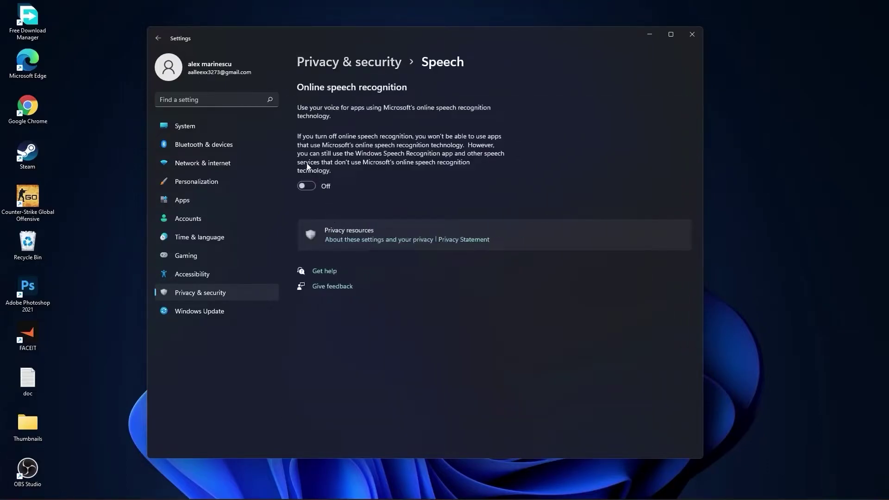
click(360, 61)
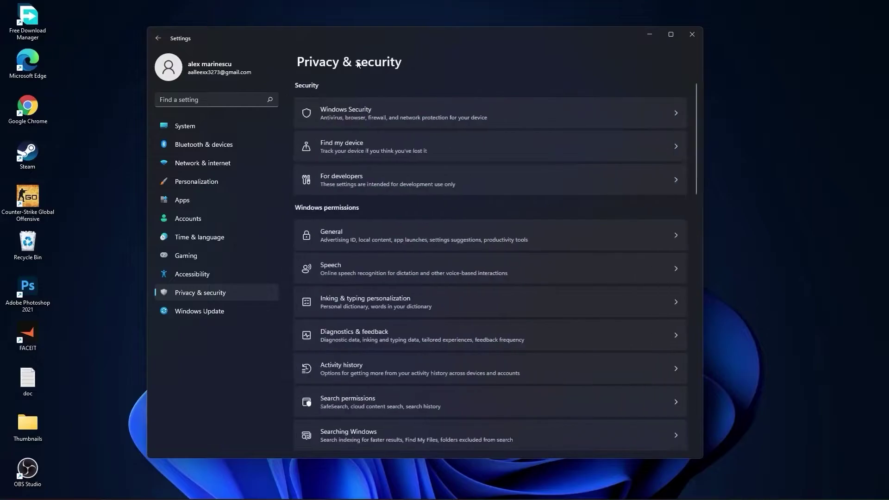
click(404, 304)
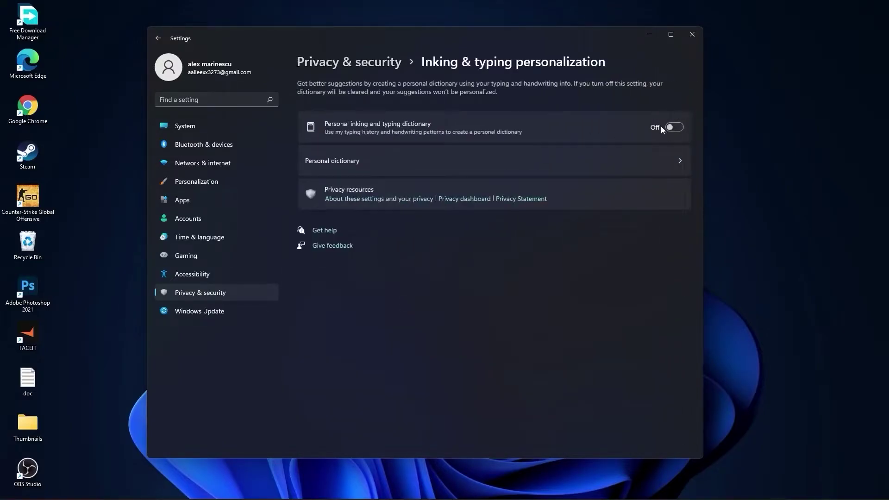
click(352, 61)
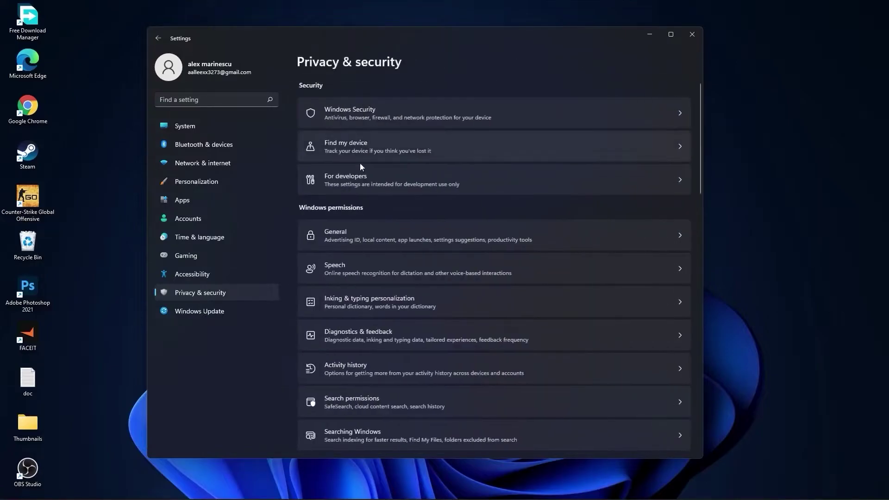
Review Diagnostics & feedback and Activity history, then open the Searching Windows indexing settings
click(377, 337)
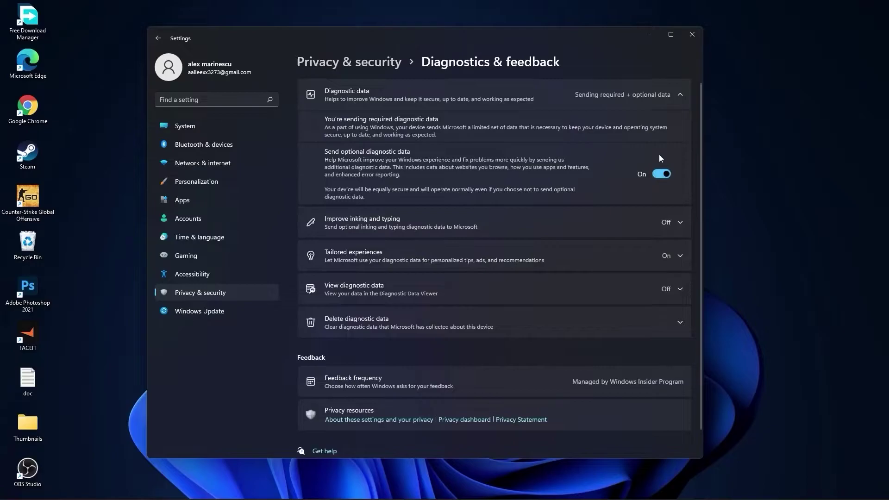
click(366, 63)
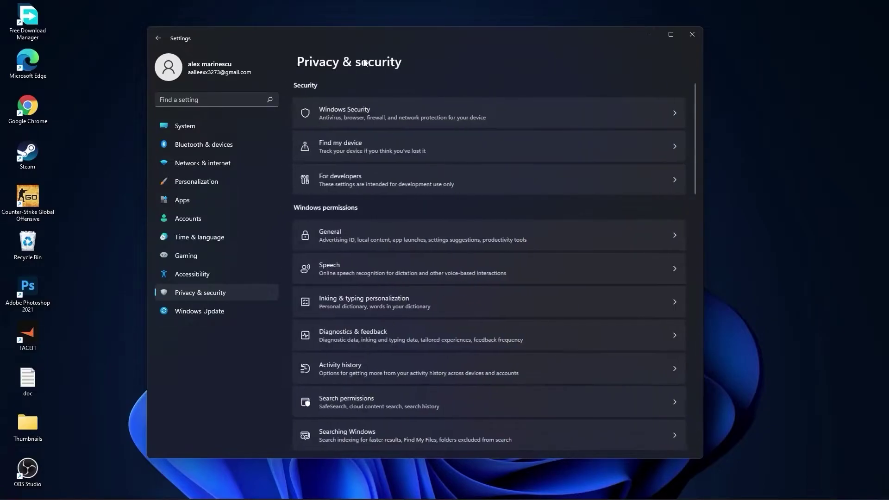
click(354, 368)
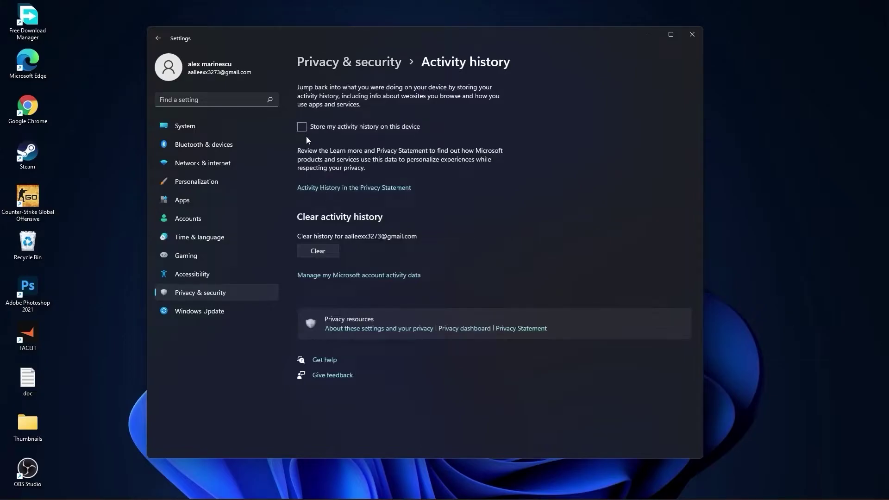
click(337, 65)
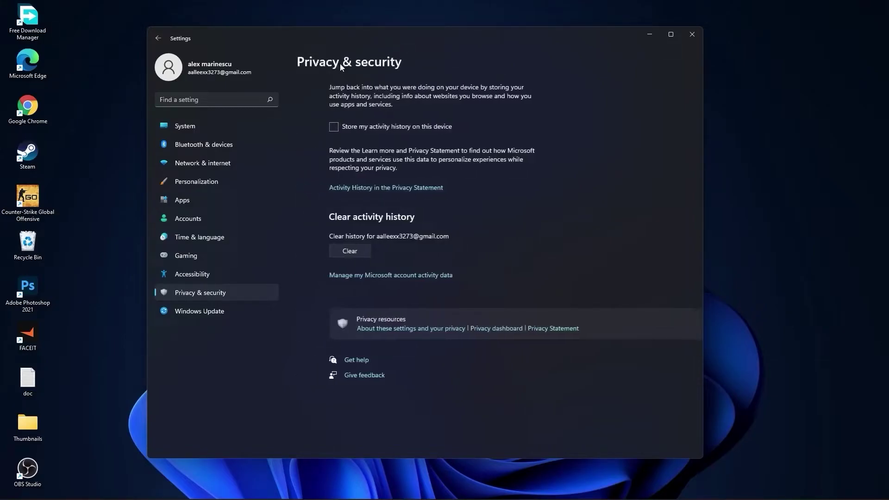
scroll(443, 250, down, 5)
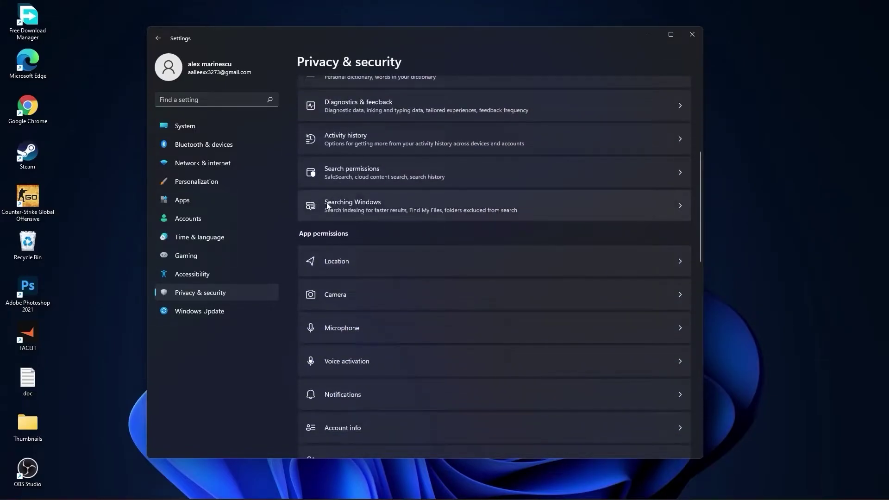
click(371, 202)
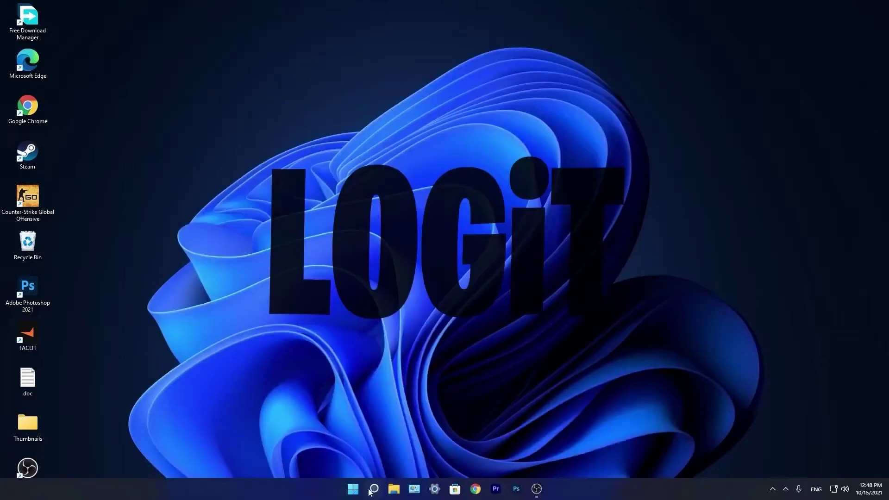
In Task Manager's Startup list, disable CCXProcess and Cortana, then close Task Manager
click(373, 489)
text(task)
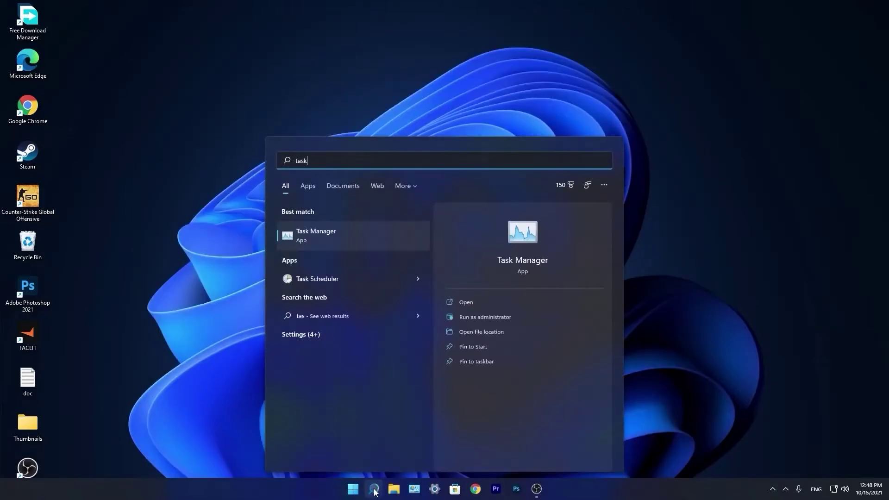
click(326, 236)
click(387, 121)
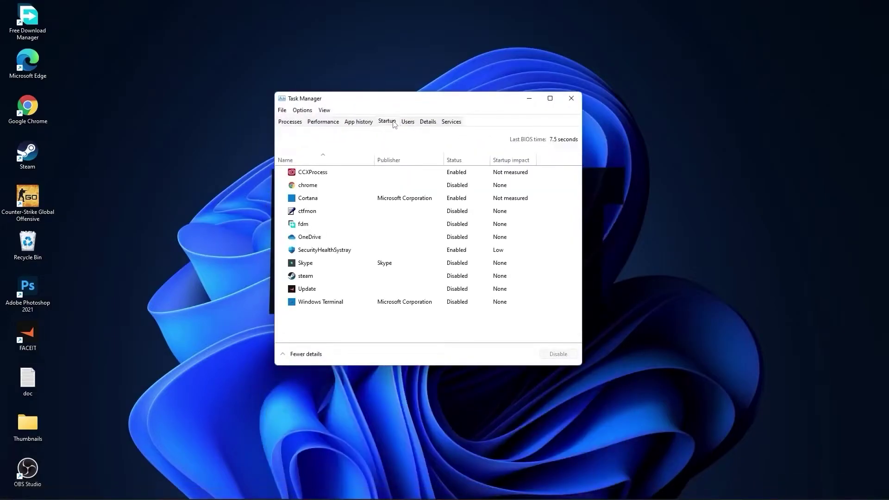
right_click(453, 173)
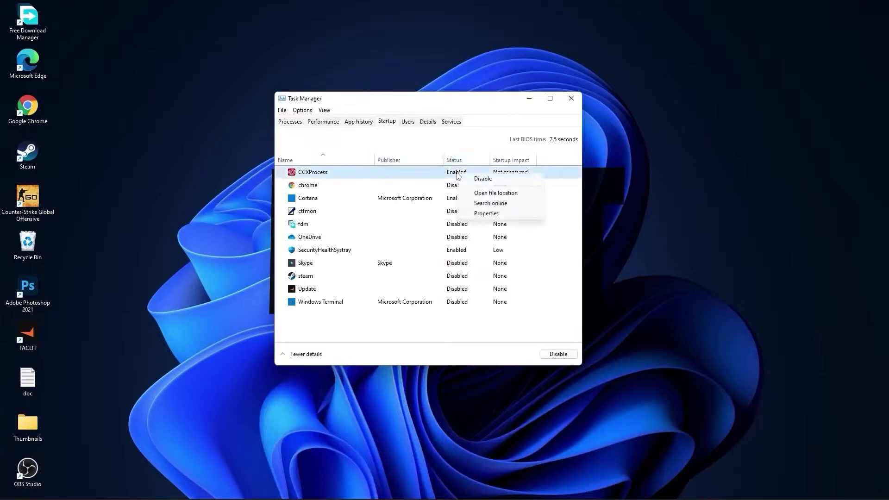
click(454, 172)
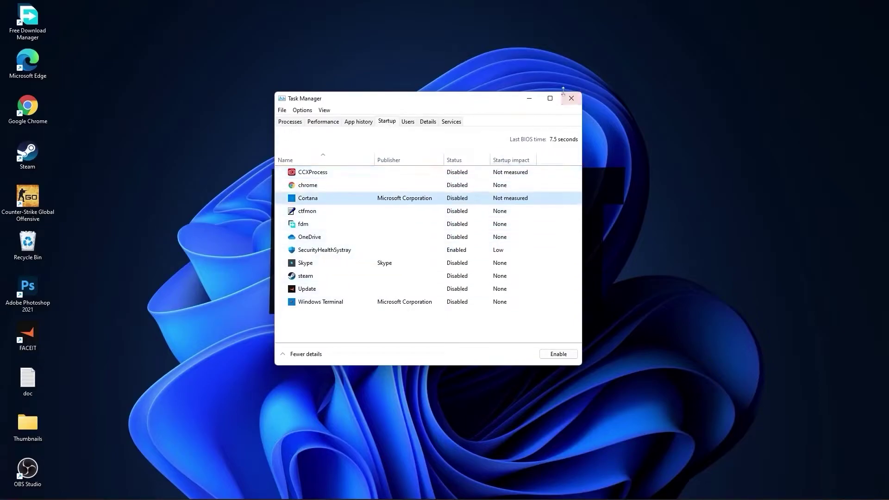
click(571, 98)
Open Defragment and Optimize Drives via search 'optimi' and optimize the C: solid state drive
mouse_move(430, 497)
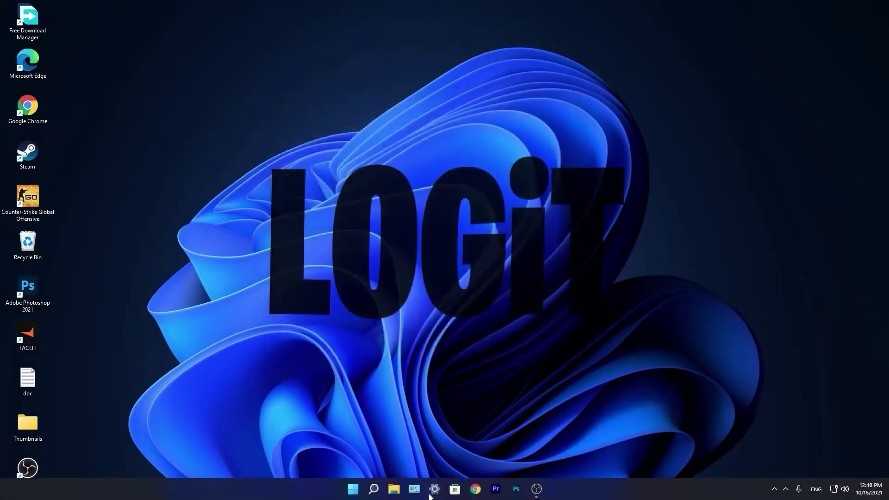
click(376, 492)
text(optimi)
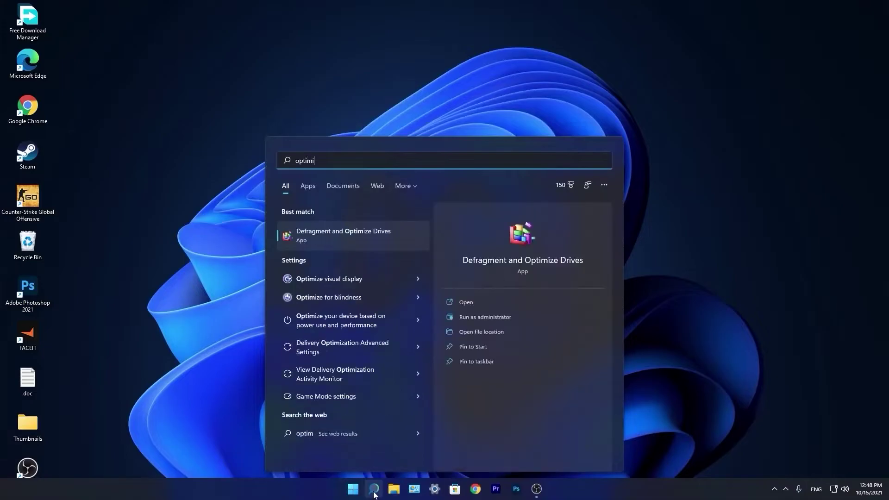
click(356, 233)
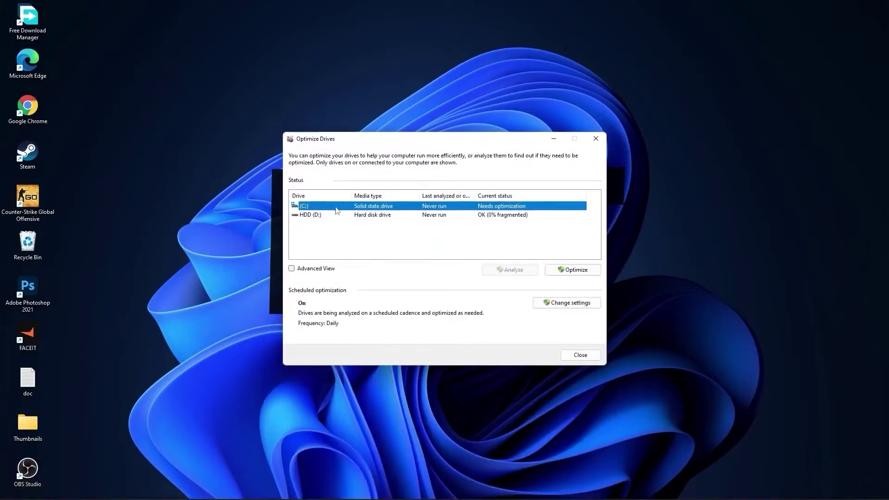
click(561, 269)
Analyze the HDD (D:) for fragmentation and optimize it
click(328, 217)
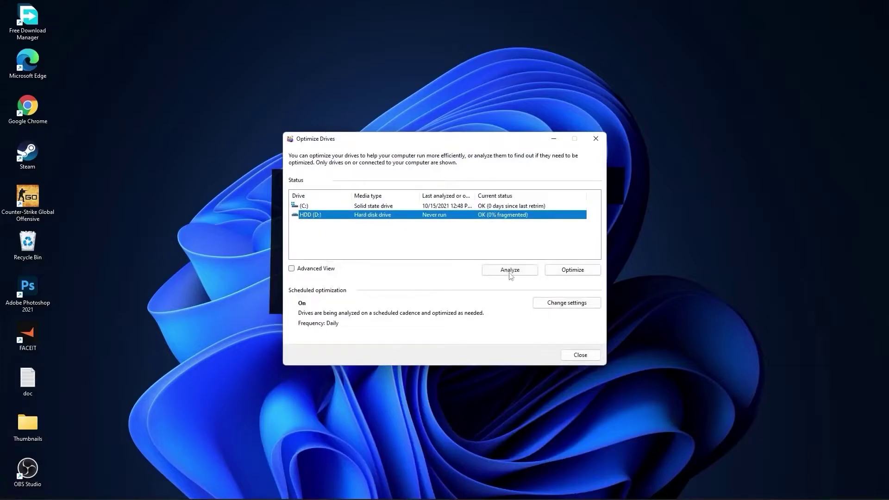
click(511, 273)
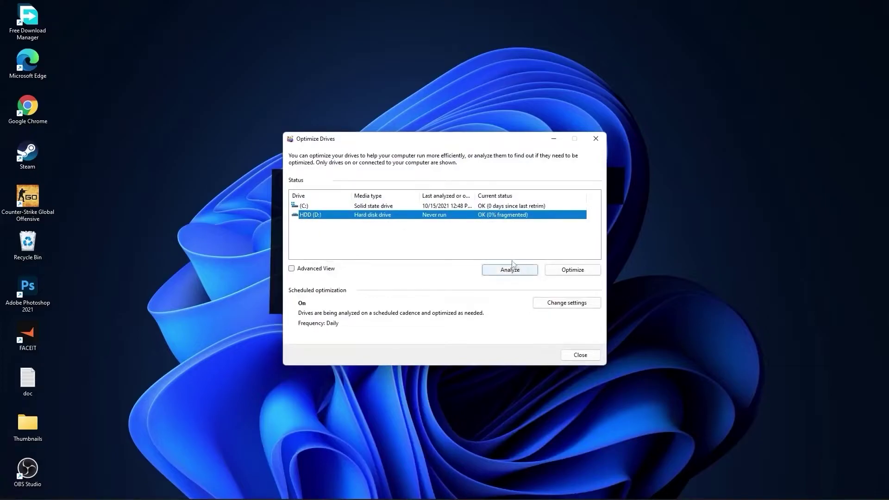
click(573, 270)
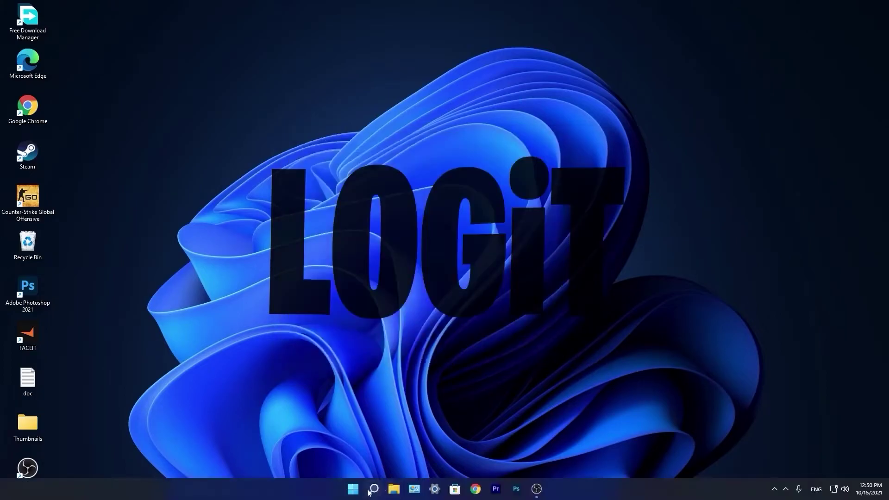
From the Run app, open the Temp folder with access granted and select its files
click(373, 489)
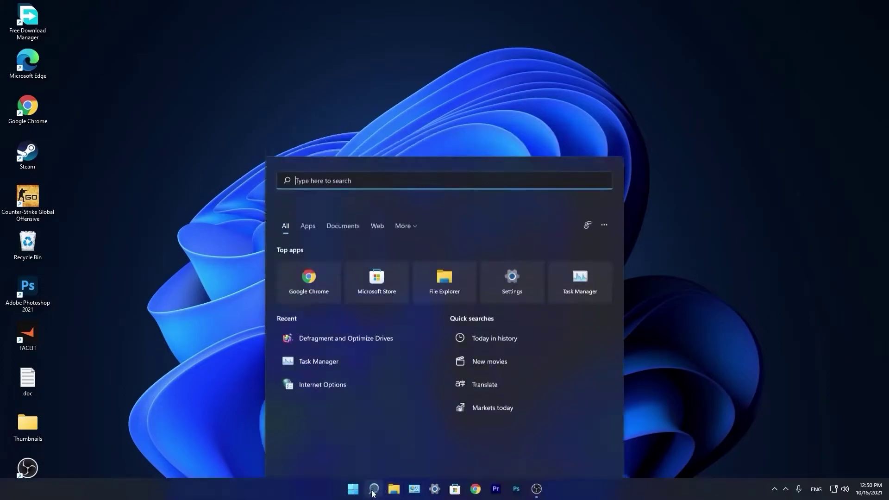
text(run)
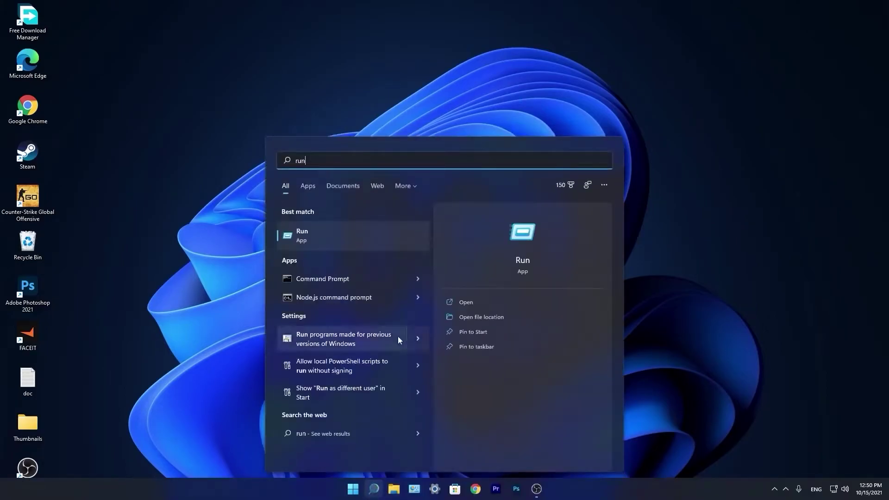
click(320, 235)
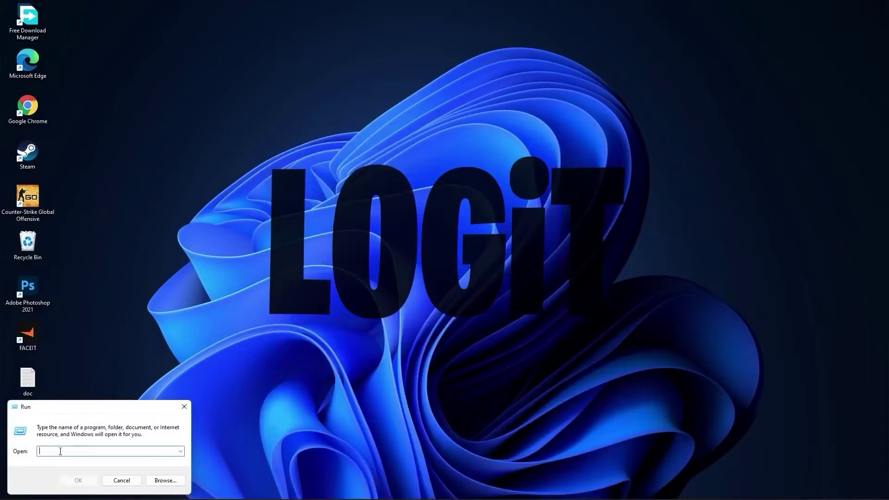
text(temp)
click(78, 480)
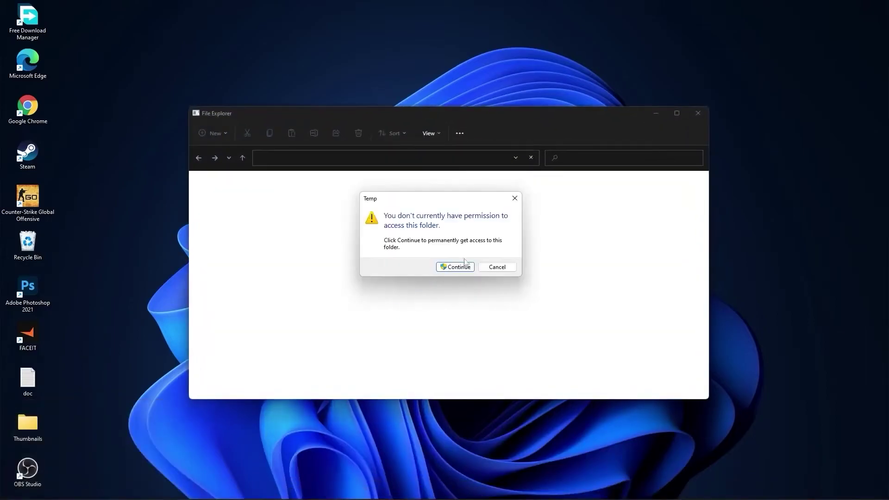
click(461, 266)
drag(533, 337, 334, 193)
right_click(335, 193)
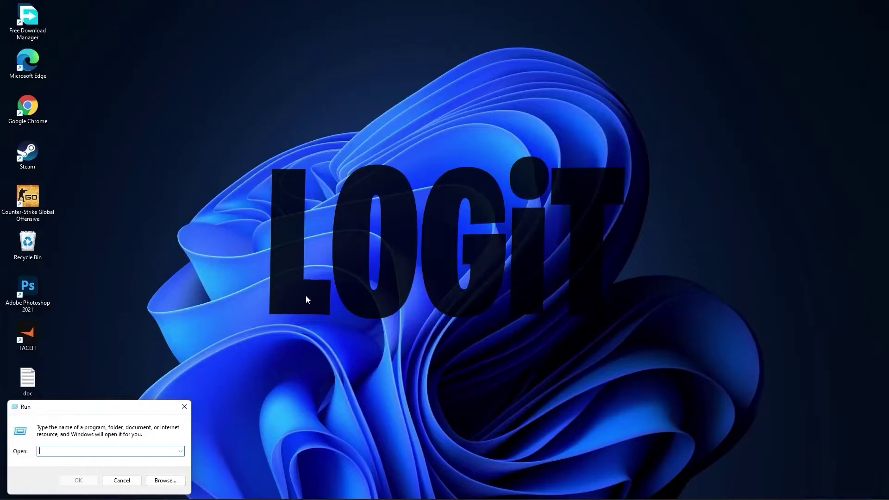
Open the %temp% folder and delete all eight temporary files
text(%temp%)
click(78, 481)
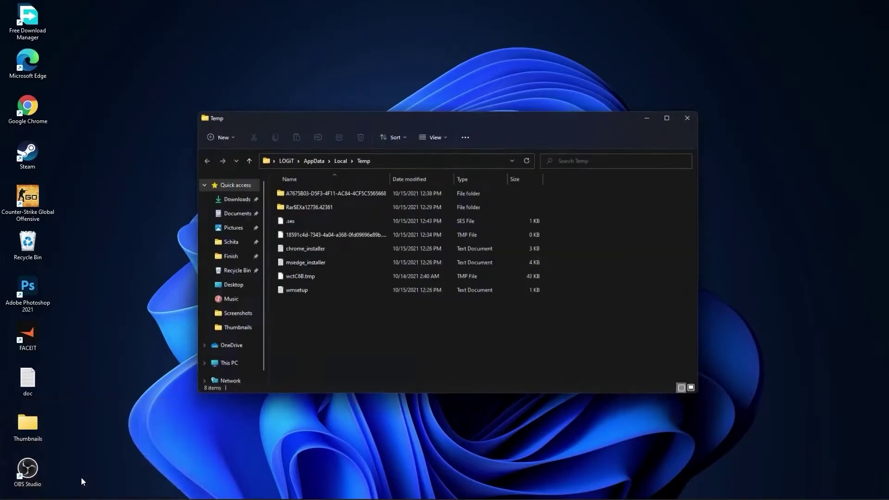
drag(497, 343, 351, 194)
right_click(351, 194)
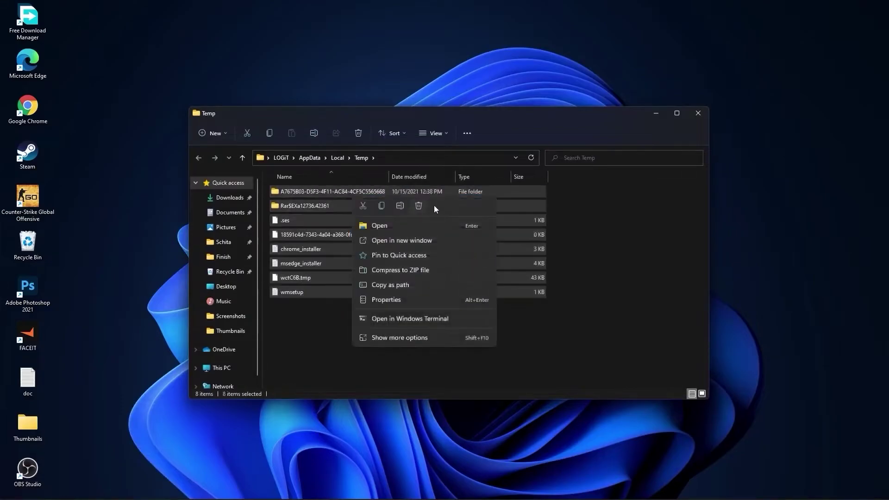
click(418, 206)
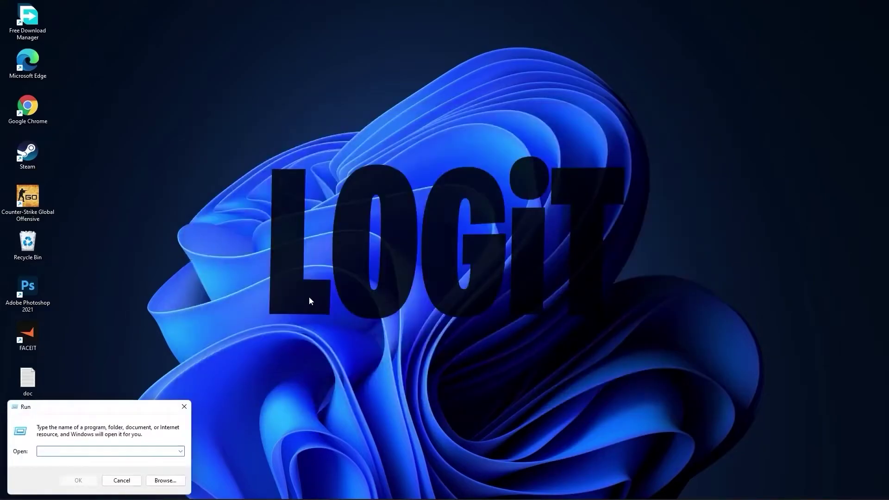
Open the Prefetch folder, grant access, and delete all 139 files inside it
text(prefetch)
click(78, 480)
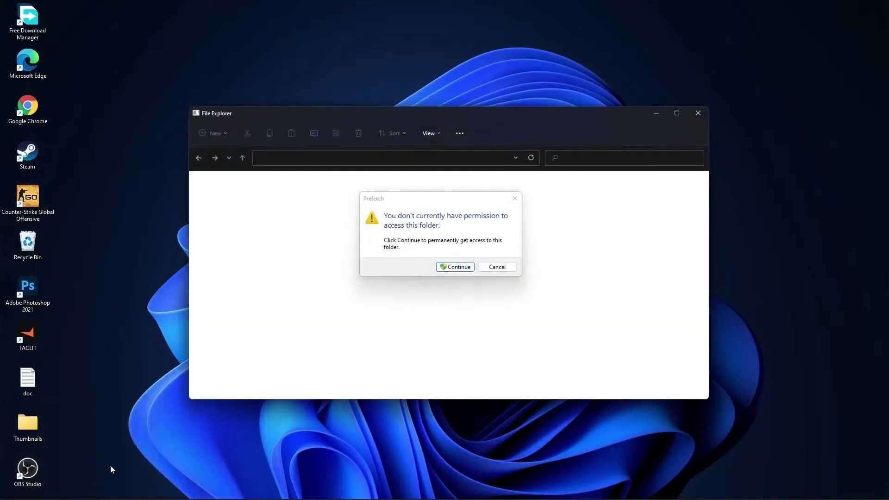
click(454, 268)
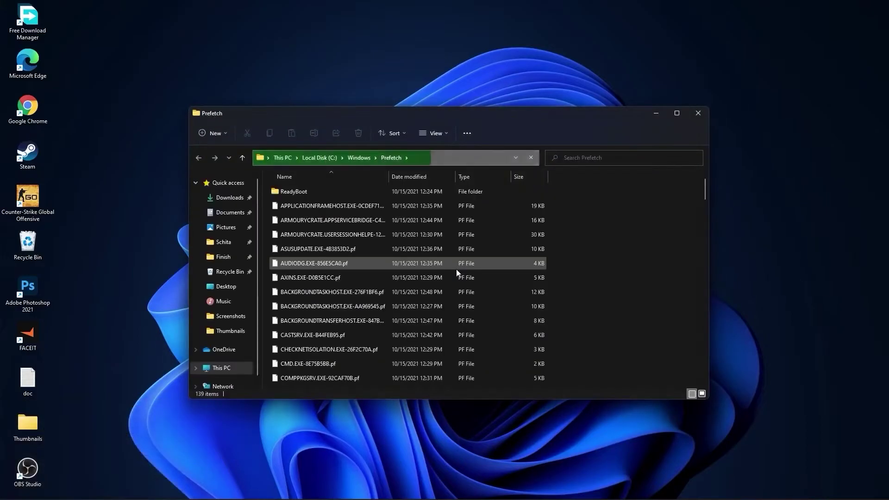
drag(569, 189, 449, 377)
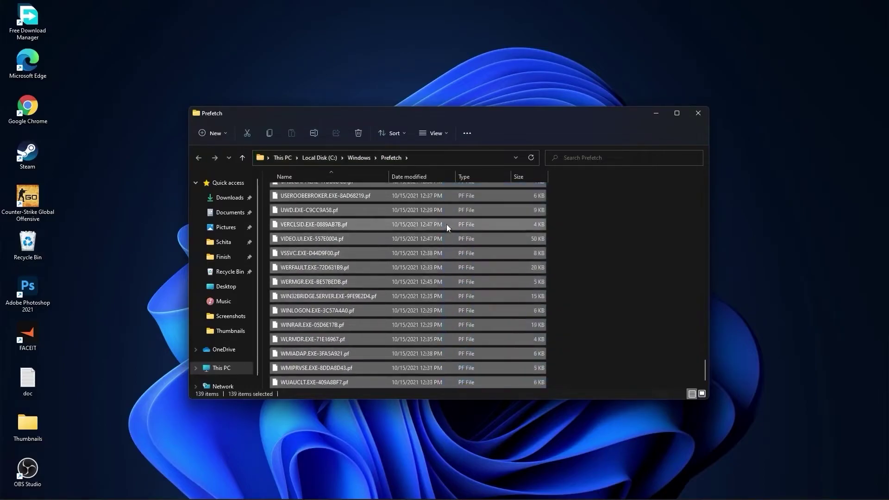
right_click(446, 224)
click(514, 236)
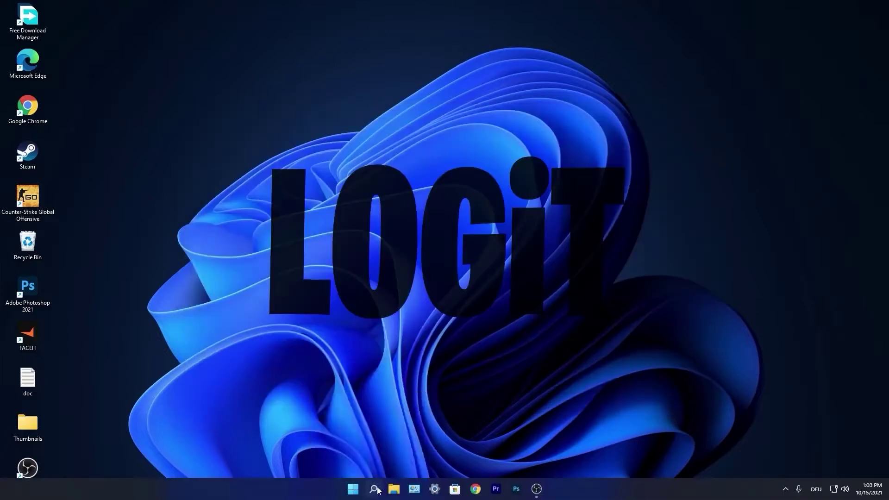
Open 'Adjust the appearance and performance of Windows' and center the Performance Options window
click(377, 490)
text(p)
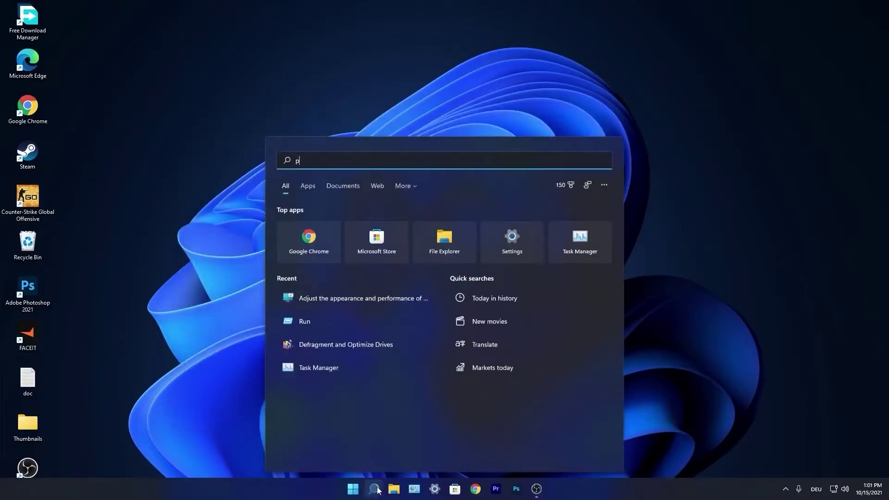
text(erformance)
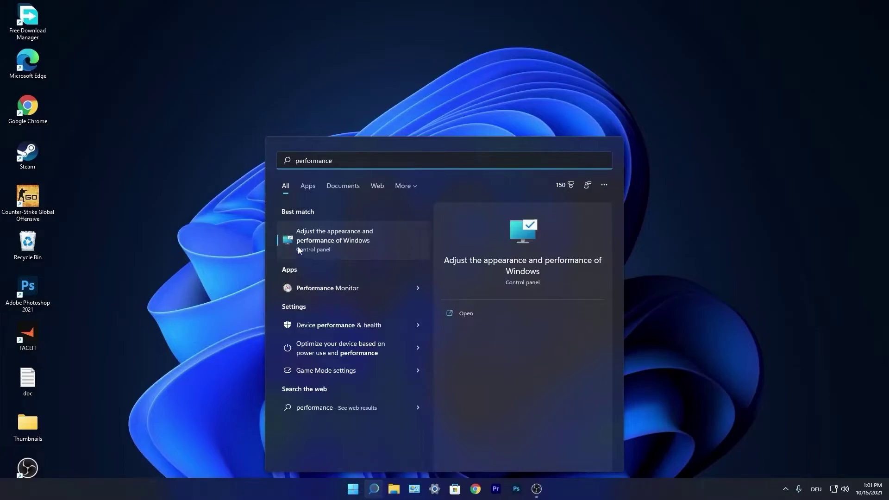
click(338, 240)
drag(137, 59, 432, 118)
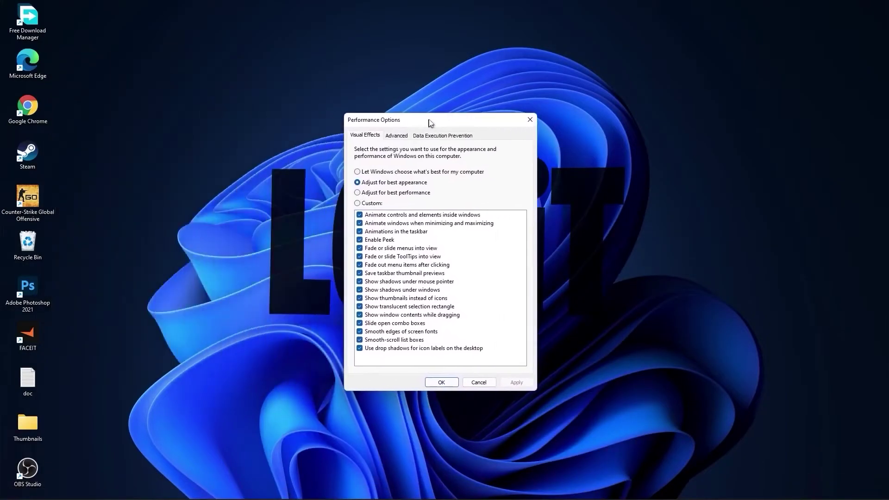
Choose Adjust for best performance, keeping smooth screen font edges and thumbnails, then apply and close
click(361, 188)
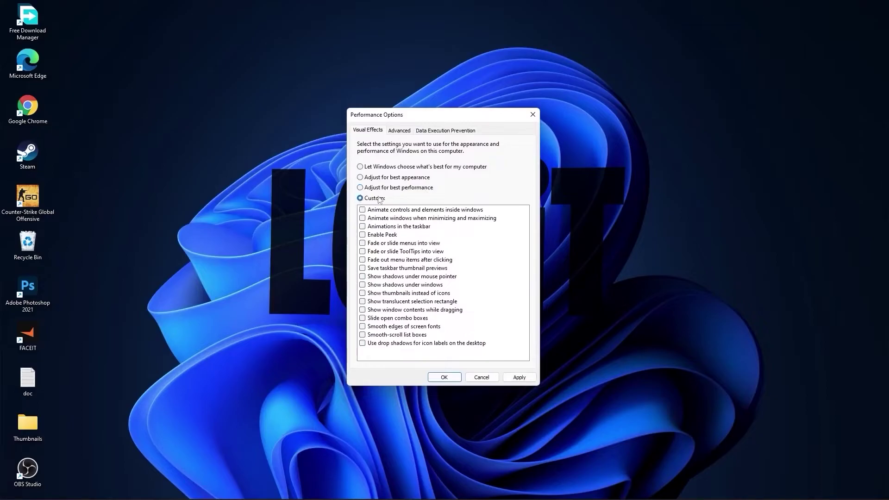
click(363, 326)
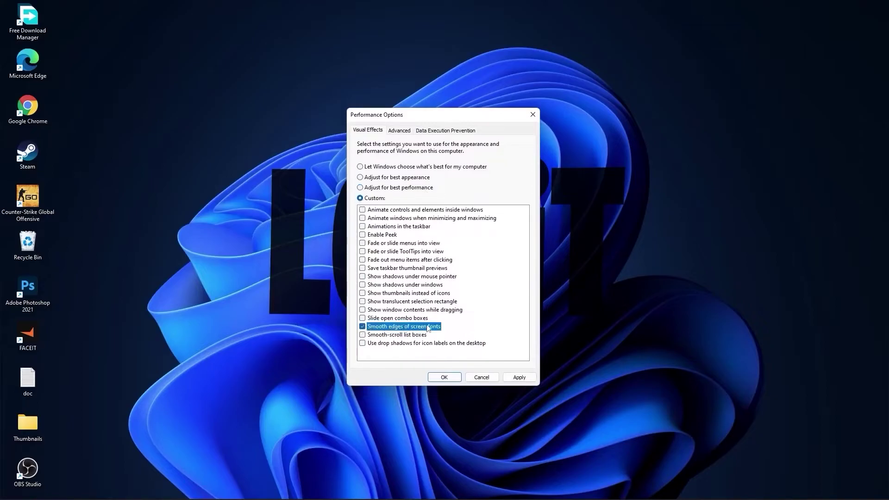
click(362, 294)
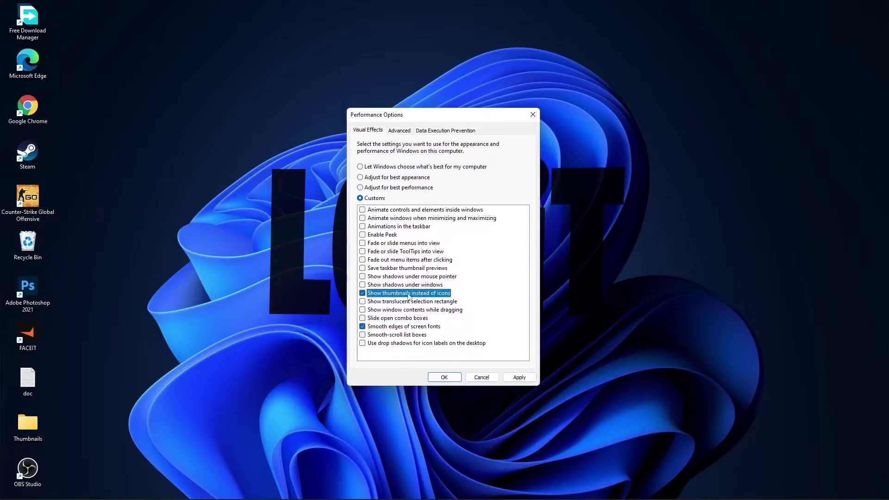
click(520, 377)
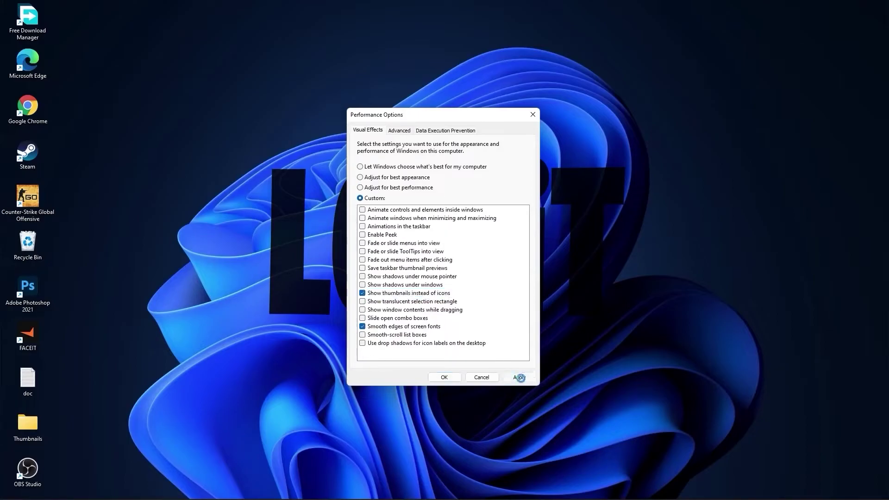
click(448, 378)
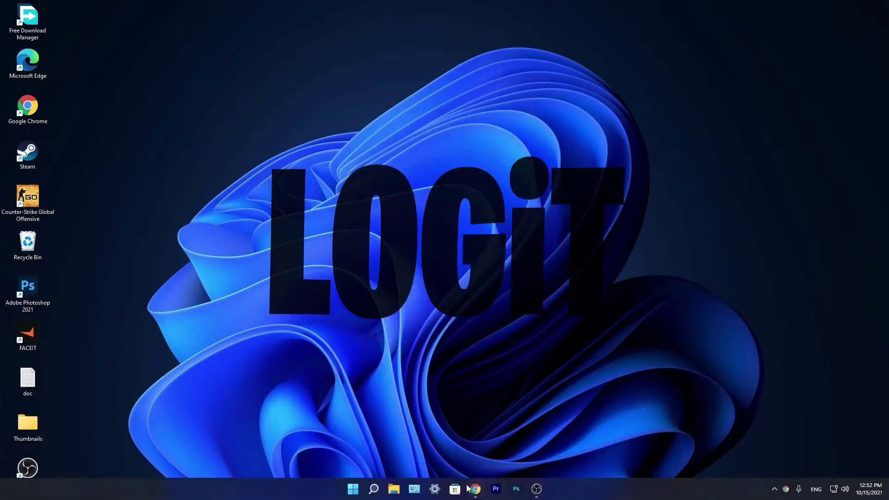
Find the NVIDIA 496.13 driver for GeForce 10 Series GTX 1050 Ti and open its download
click(475, 489)
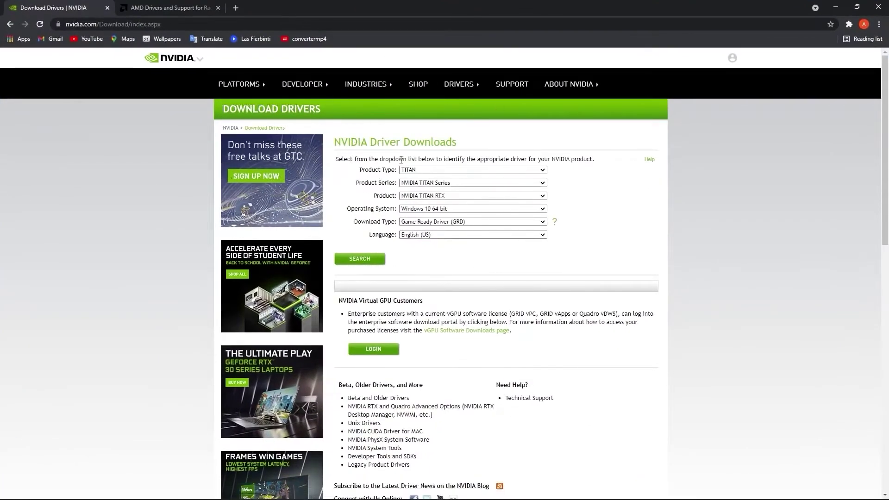
click(463, 170)
click(445, 178)
click(445, 183)
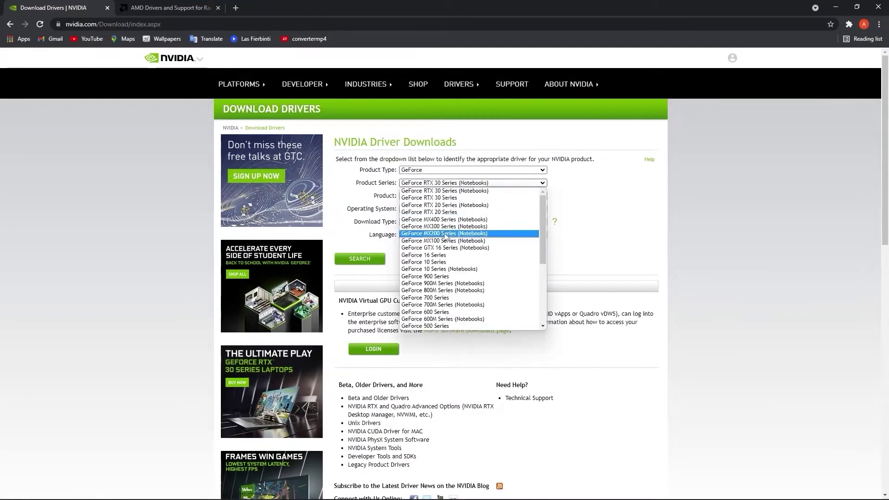
click(424, 262)
click(445, 196)
click(426, 241)
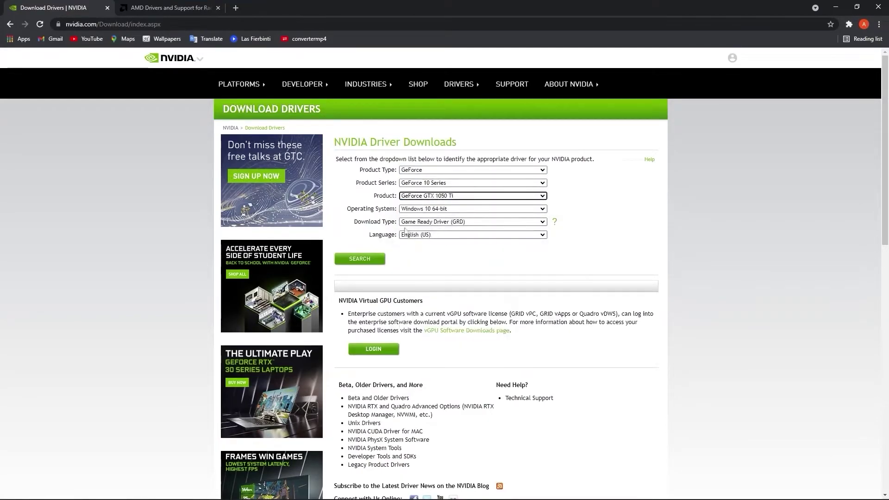
click(361, 258)
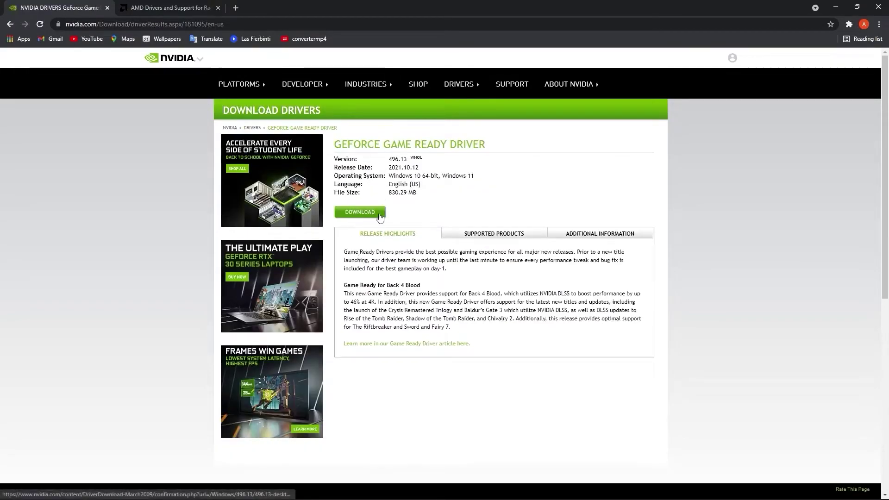
click(361, 213)
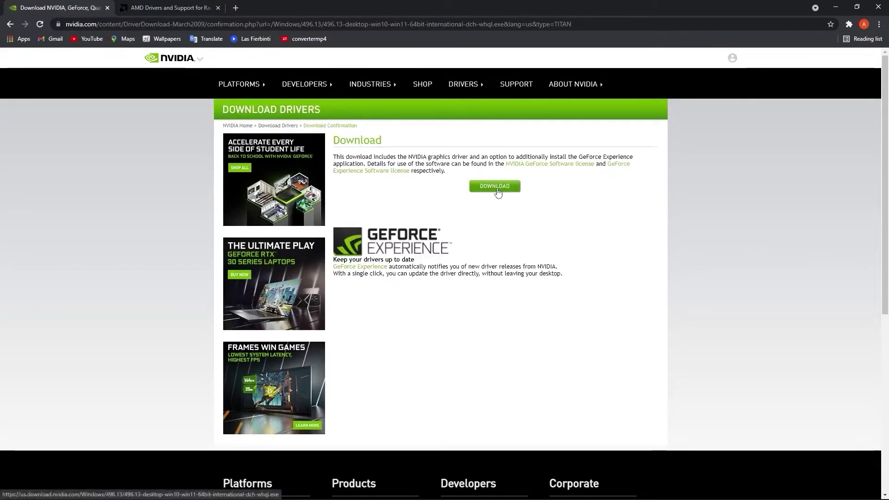
On AMD's support page, select Graphics > Radeon 5300 Series > Radeon RX 5300
key(ctrl+Tab)
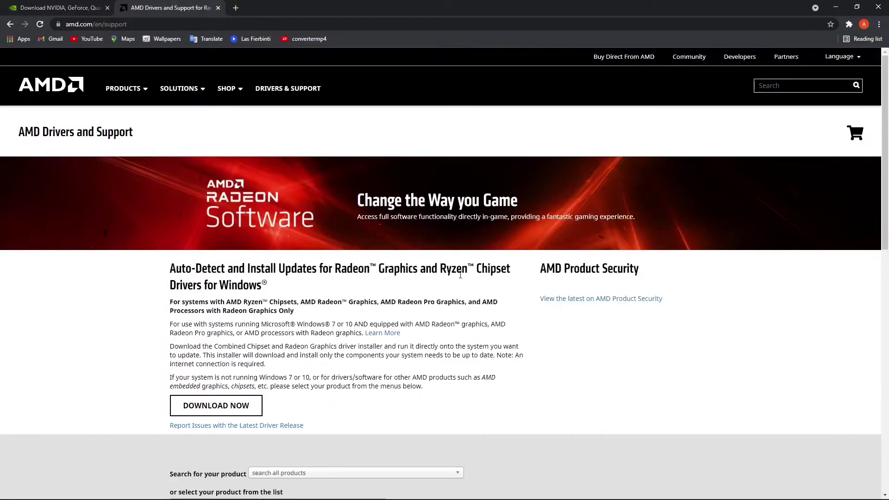
scroll(460, 275, down, 6)
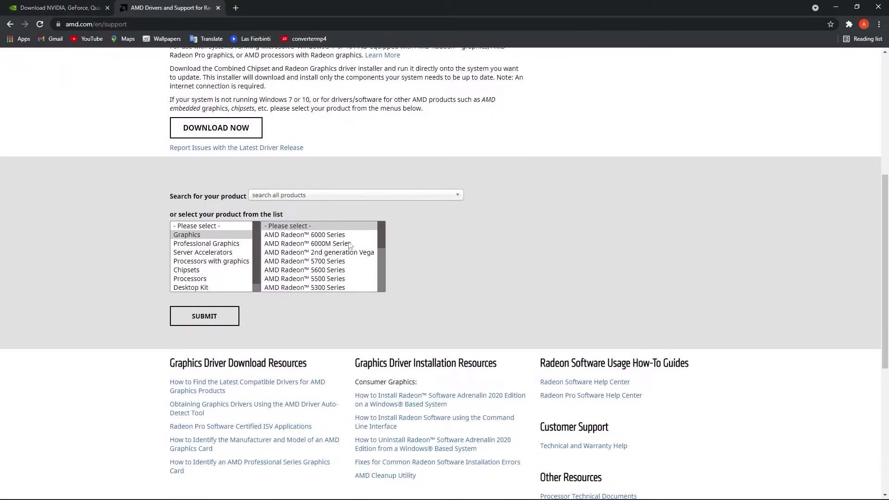
click(207, 235)
scroll(313, 255, down, 1)
click(314, 266)
scroll(325, 259, down, 3)
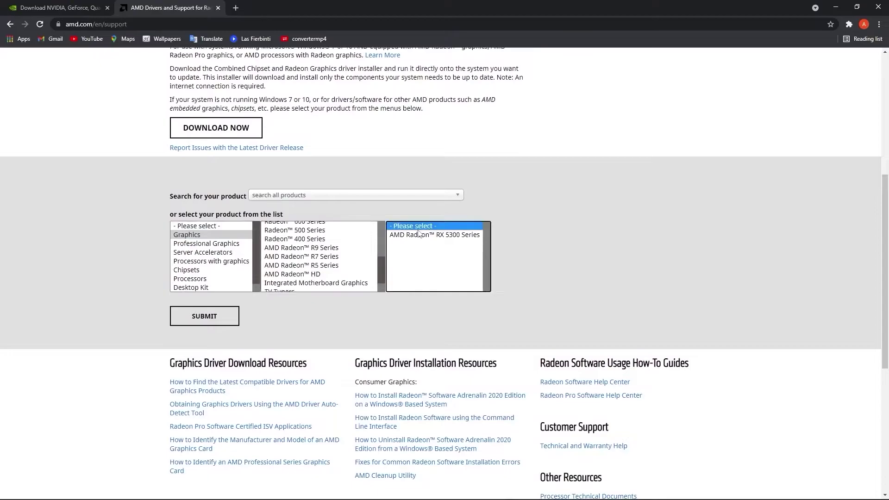
click(412, 236)
click(514, 237)
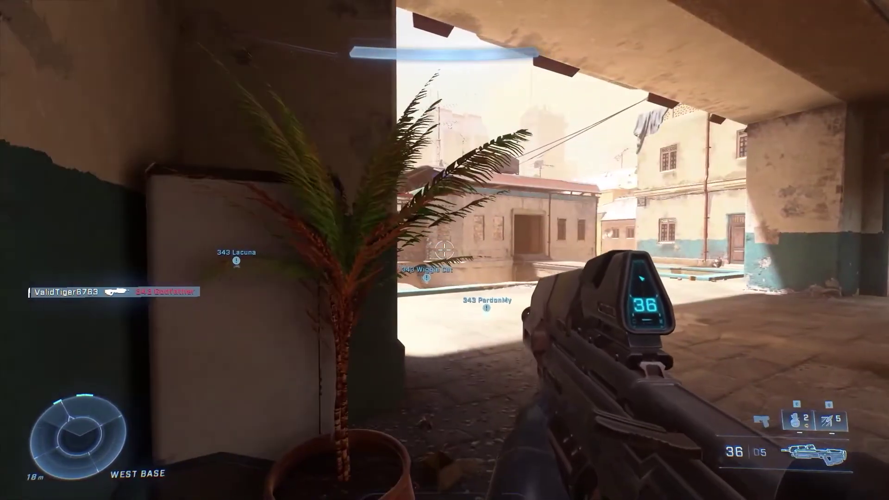
Pause Halo Infinite and set the Video field of view to 110°
key(Escape)
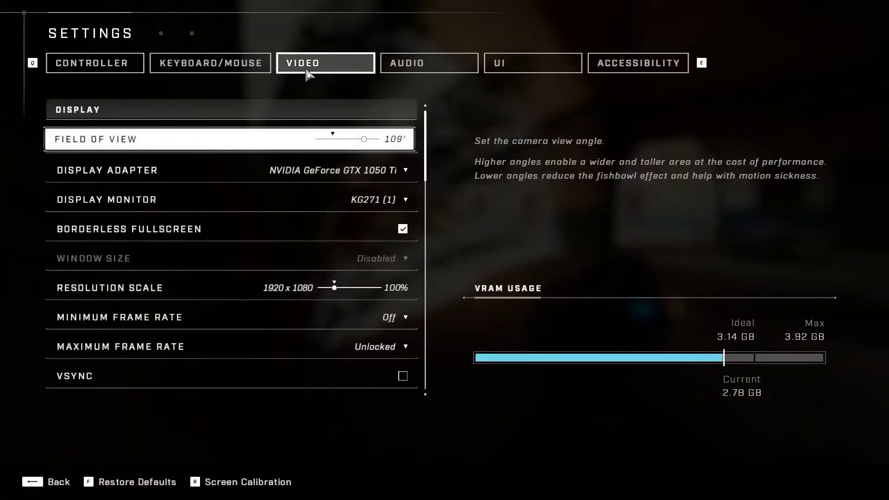
click(366, 140)
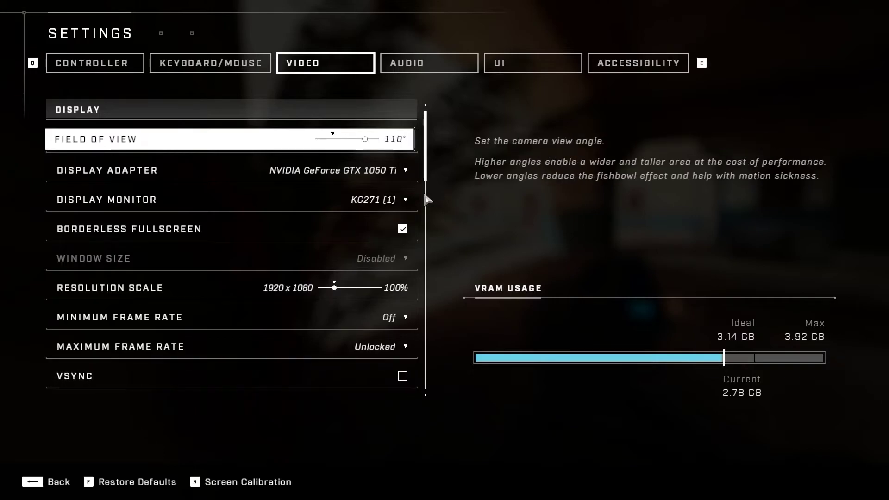
scroll(428, 188, down, 1)
scroll(427, 185, down, 7)
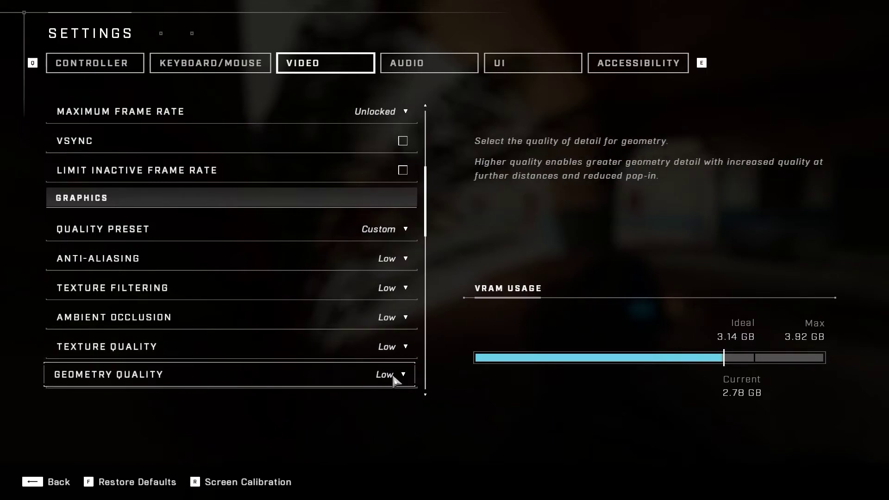
drag(425, 237, 431, 285)
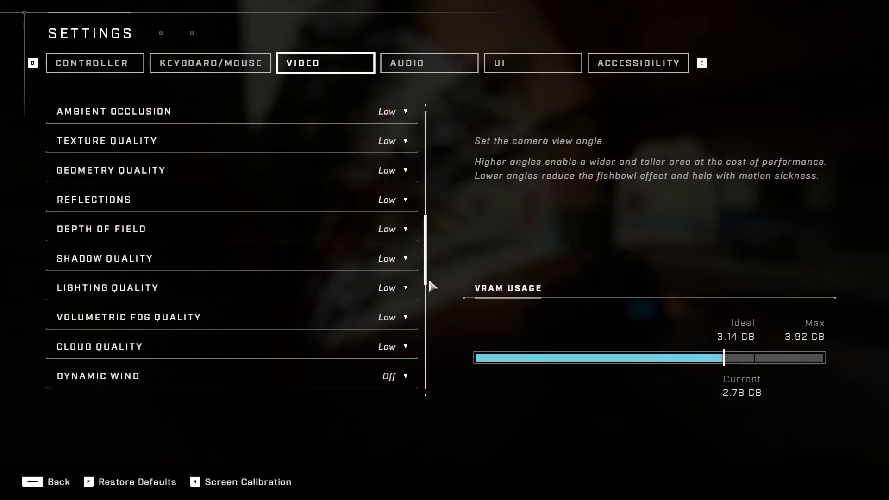
scroll(427, 282, down, 1)
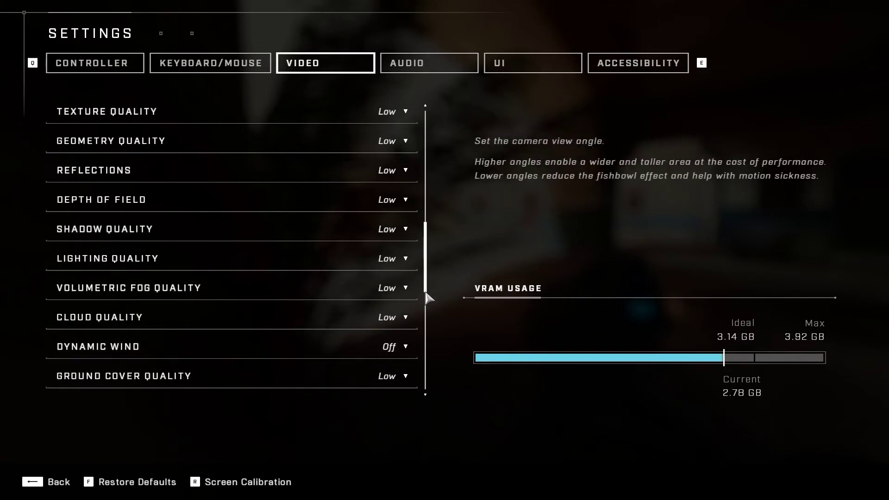
drag(426, 298, 418, 343)
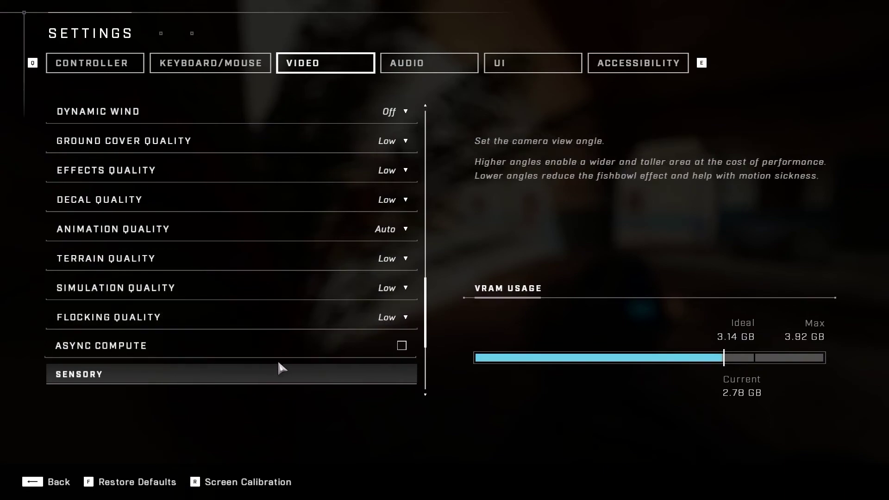
scroll(430, 340, down, 1)
scroll(431, 340, down, 5)
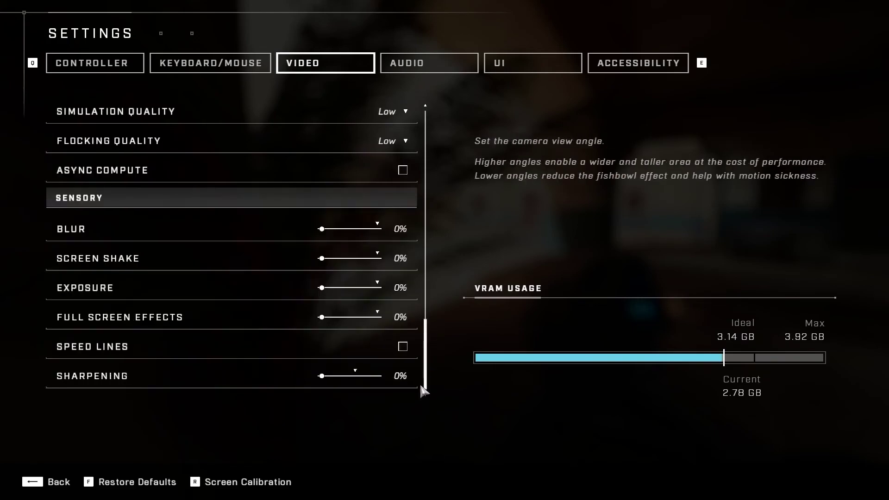